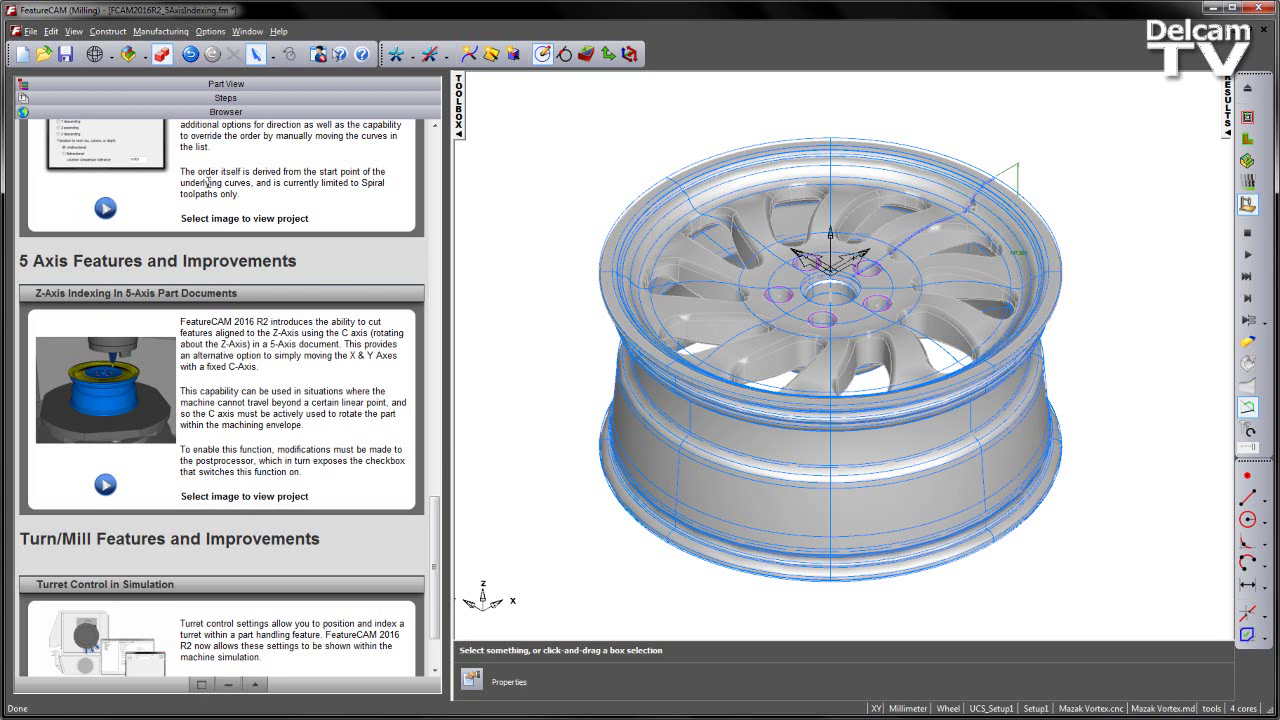
Step: Replace the release notes with the wheel's part tree and select the part file entry
click(147, 85)
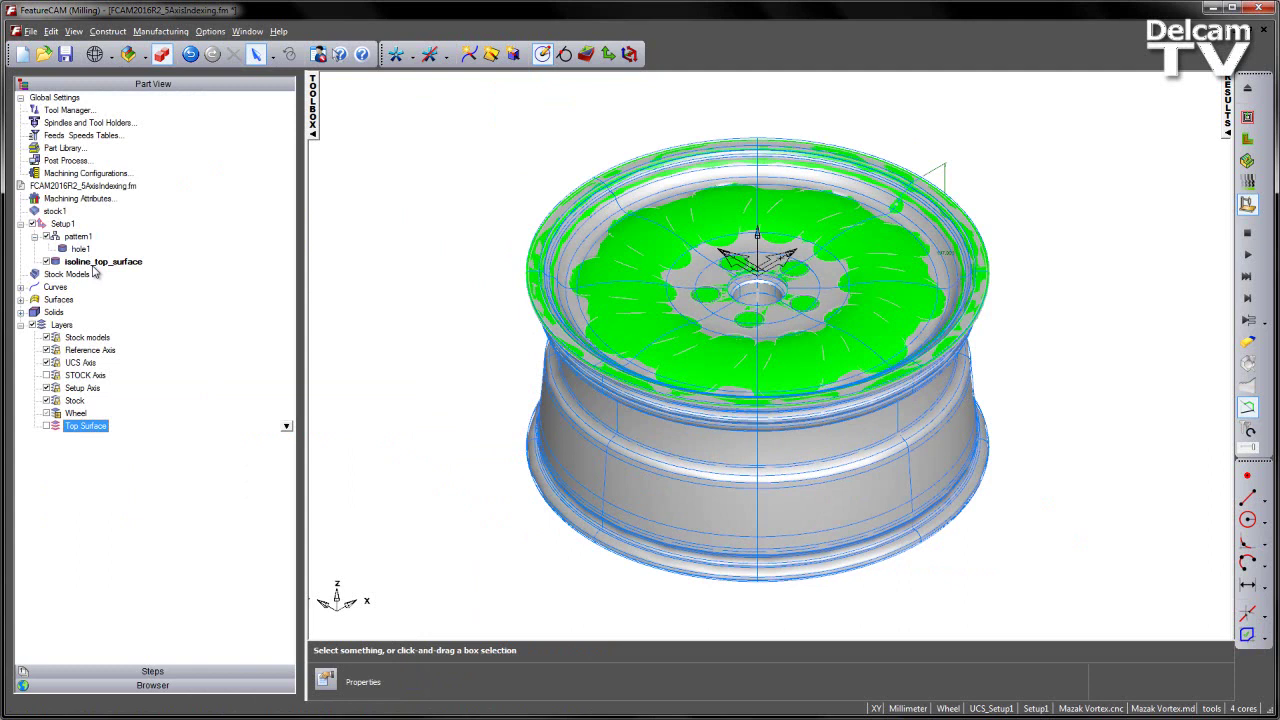
click(404, 286)
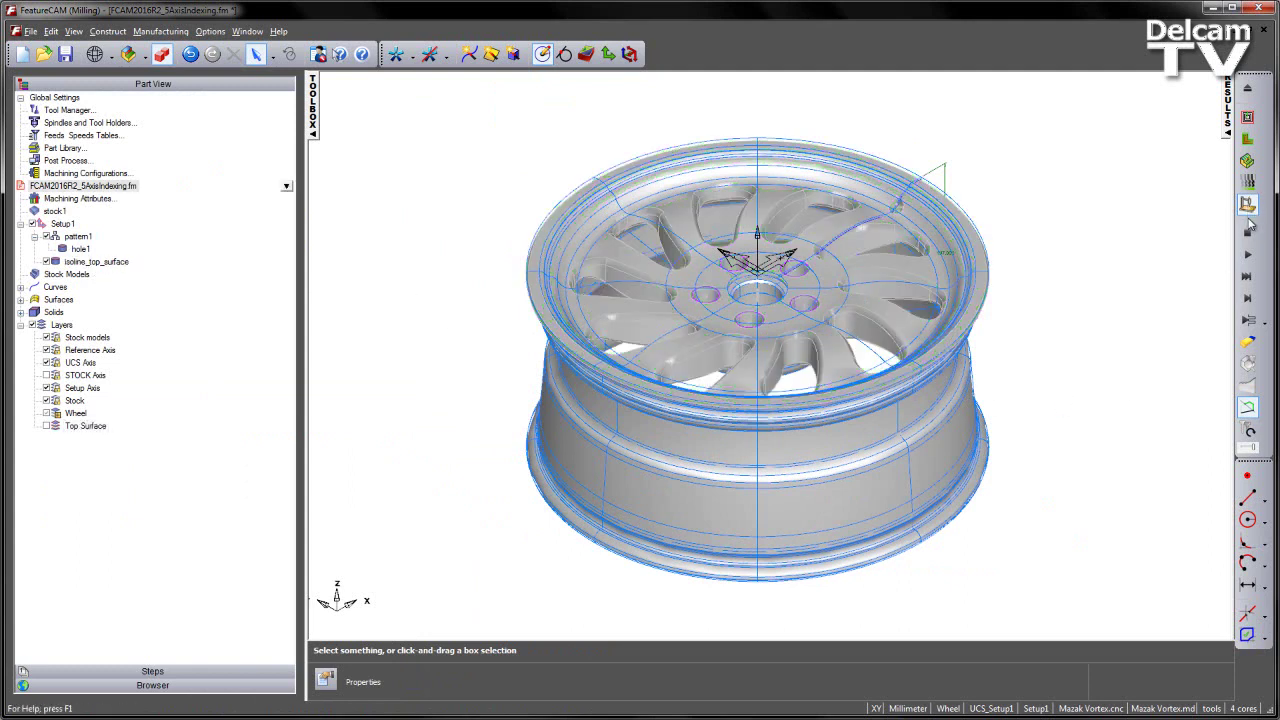
Step: Start the machine simulation and acknowledge the X-axis minimum Outside of Limits warning
click(1247, 318)
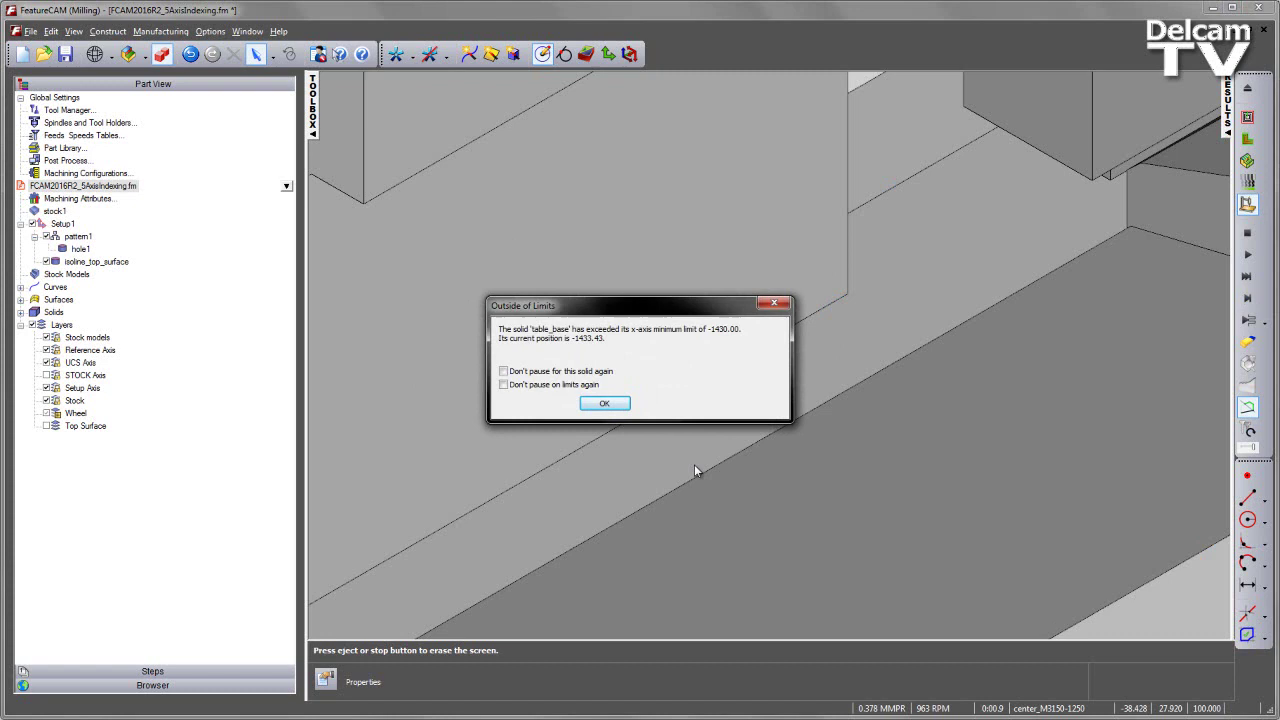
click(619, 408)
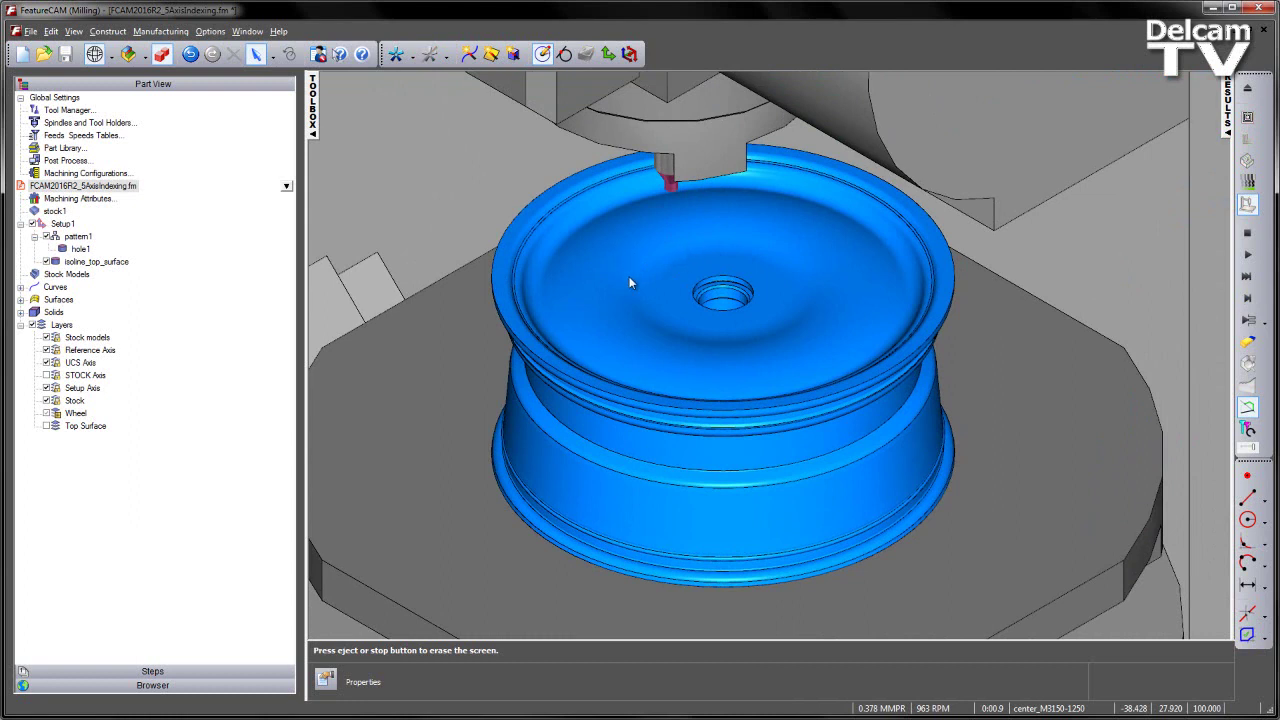
scroll(640, 278, down, 5)
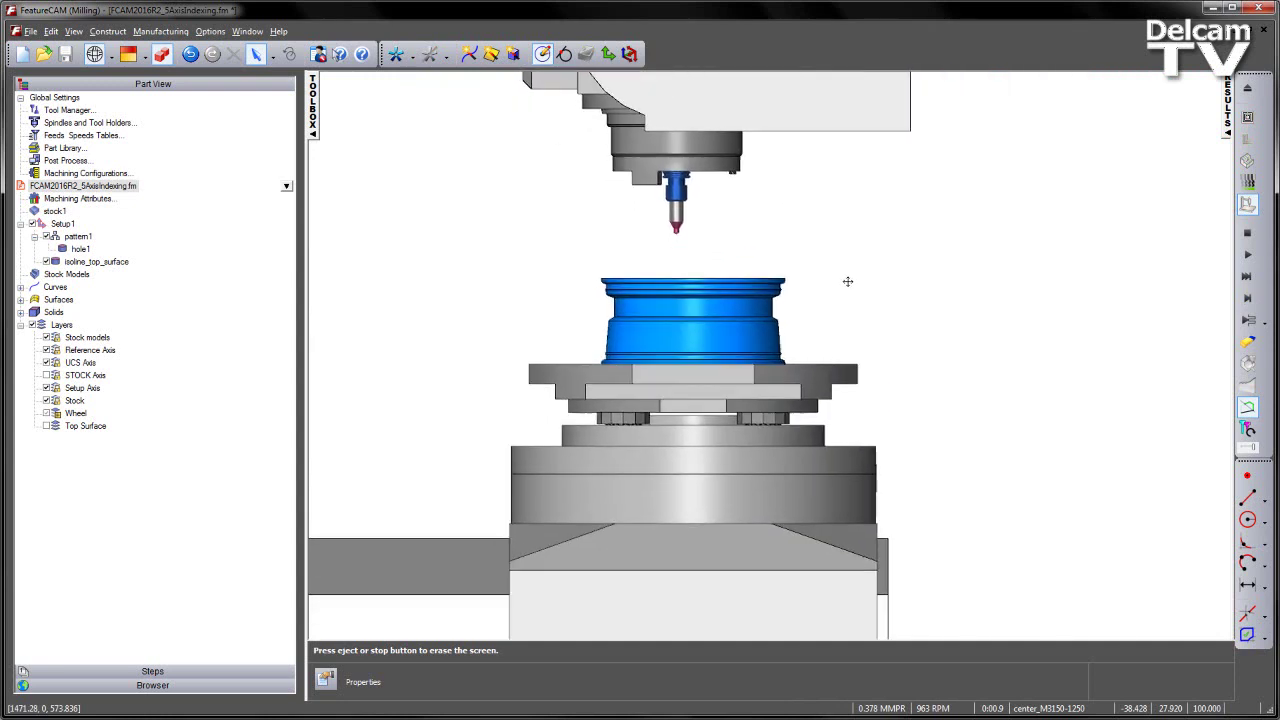
scroll(1023, 363, down, 3)
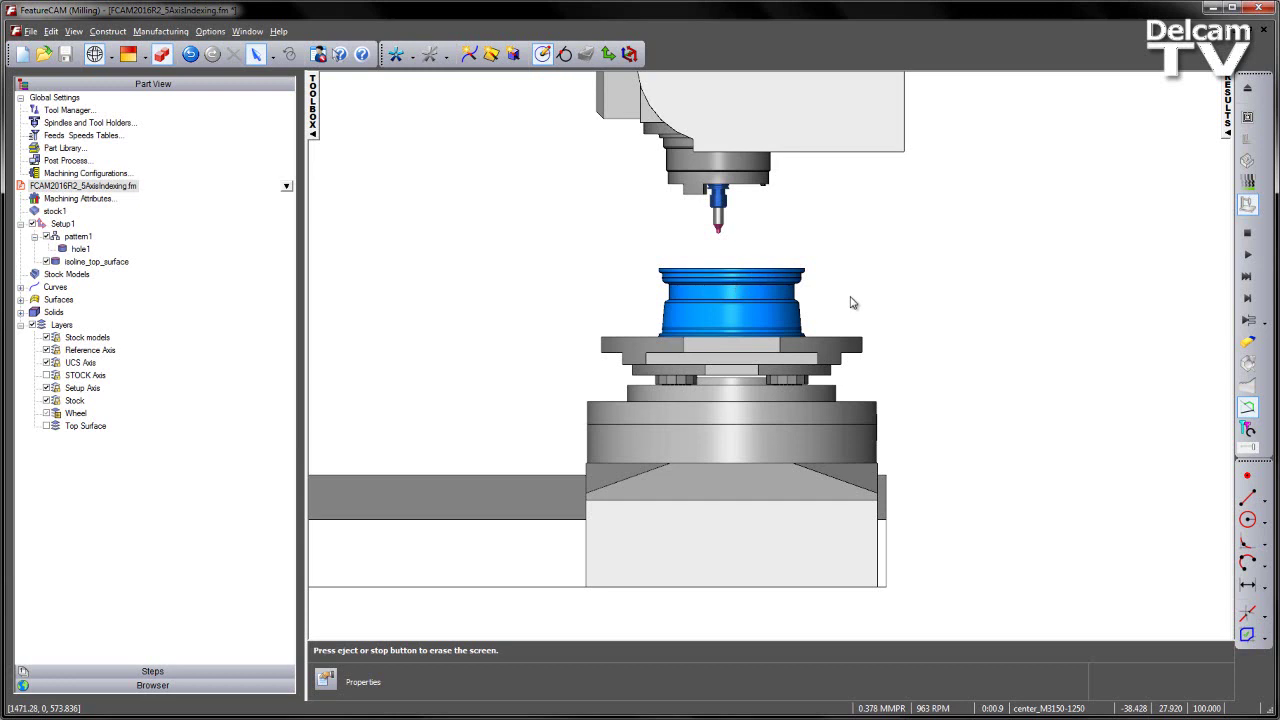
Step: Watch the simulation in isometric view, jump it ahead, then stop it and clear the machine view
key(ctrl+i)
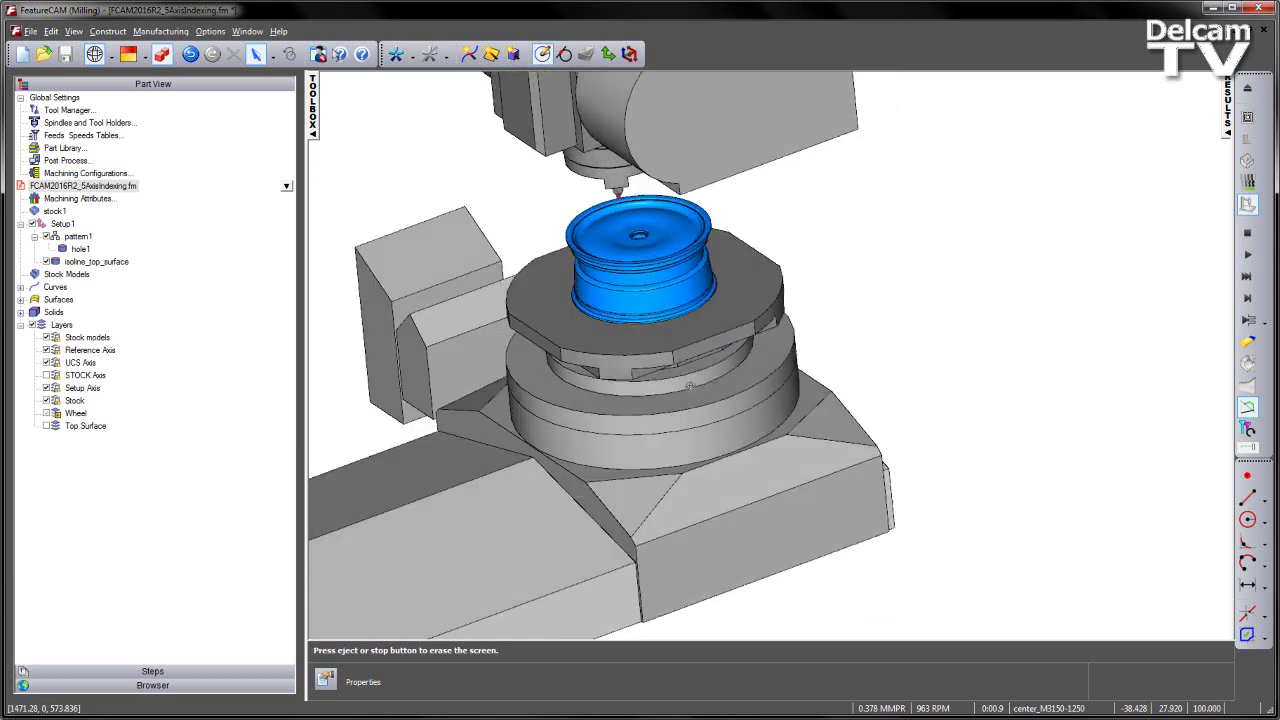
scroll(696, 366, up, 3)
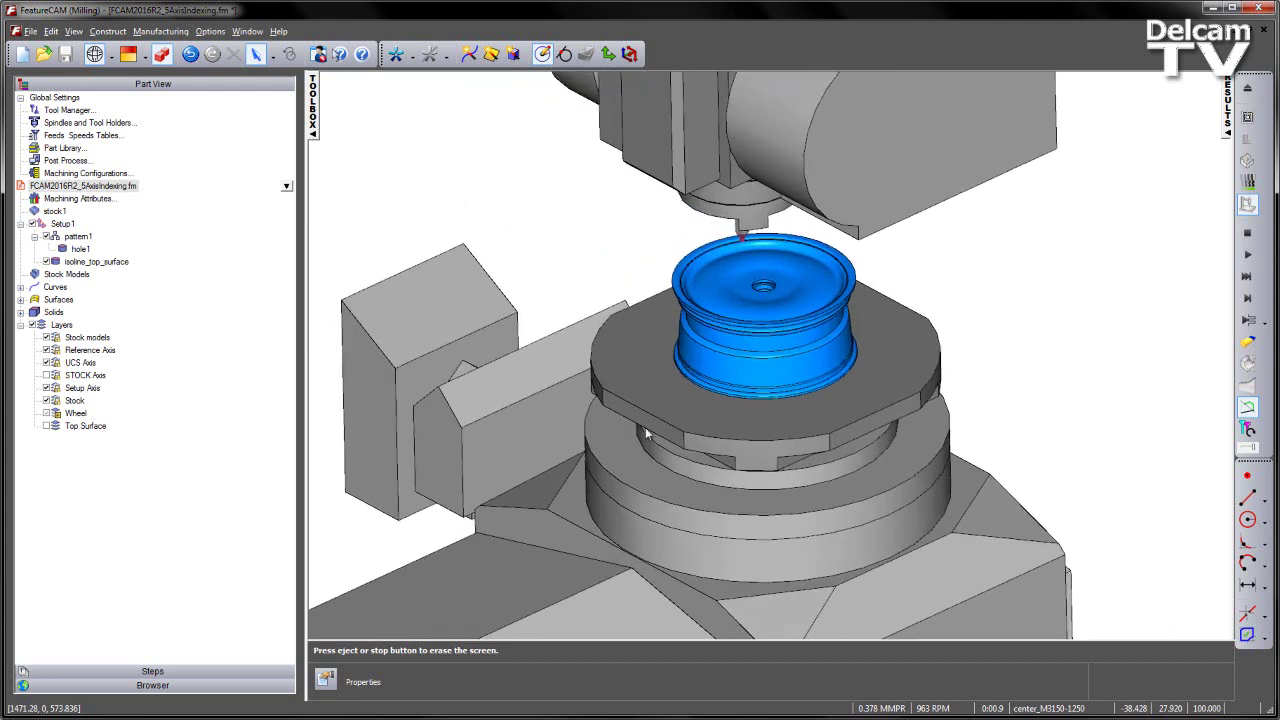
click(396, 55)
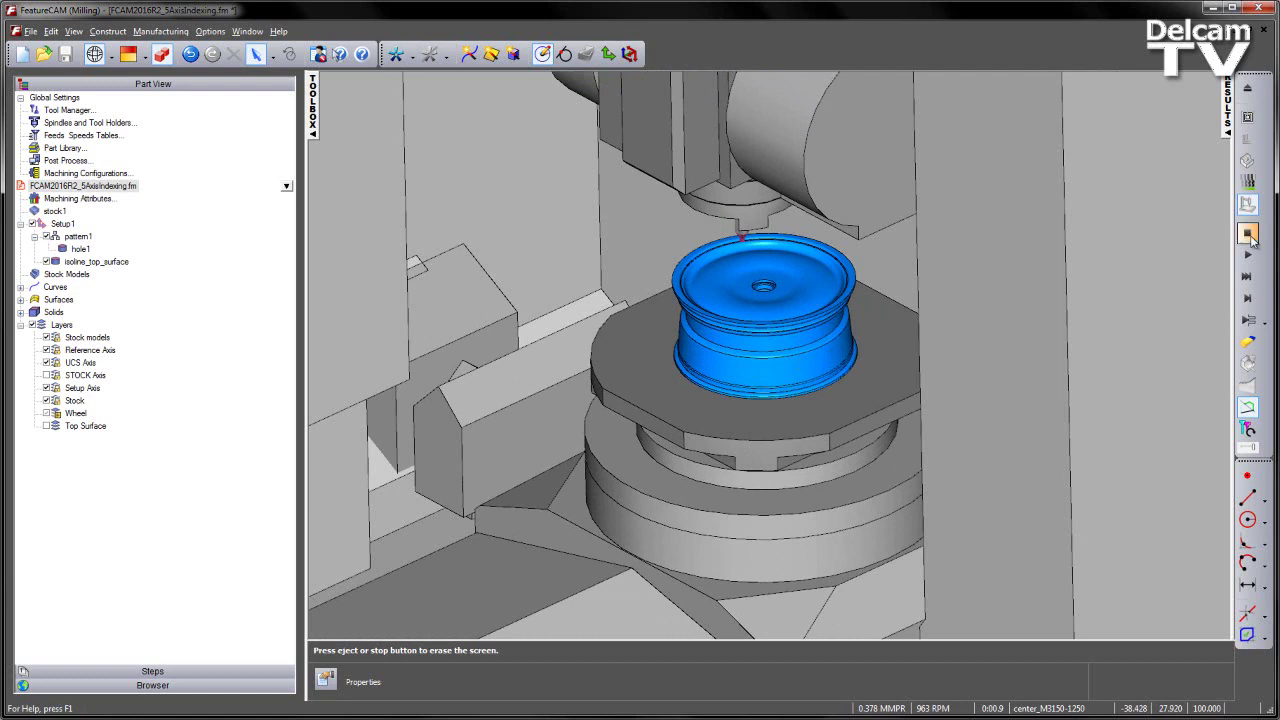
click(1247, 232)
Step: Center the whole wheel in the view with Center All and tilt it to look from above
right_click(720, 307)
click(803, 449)
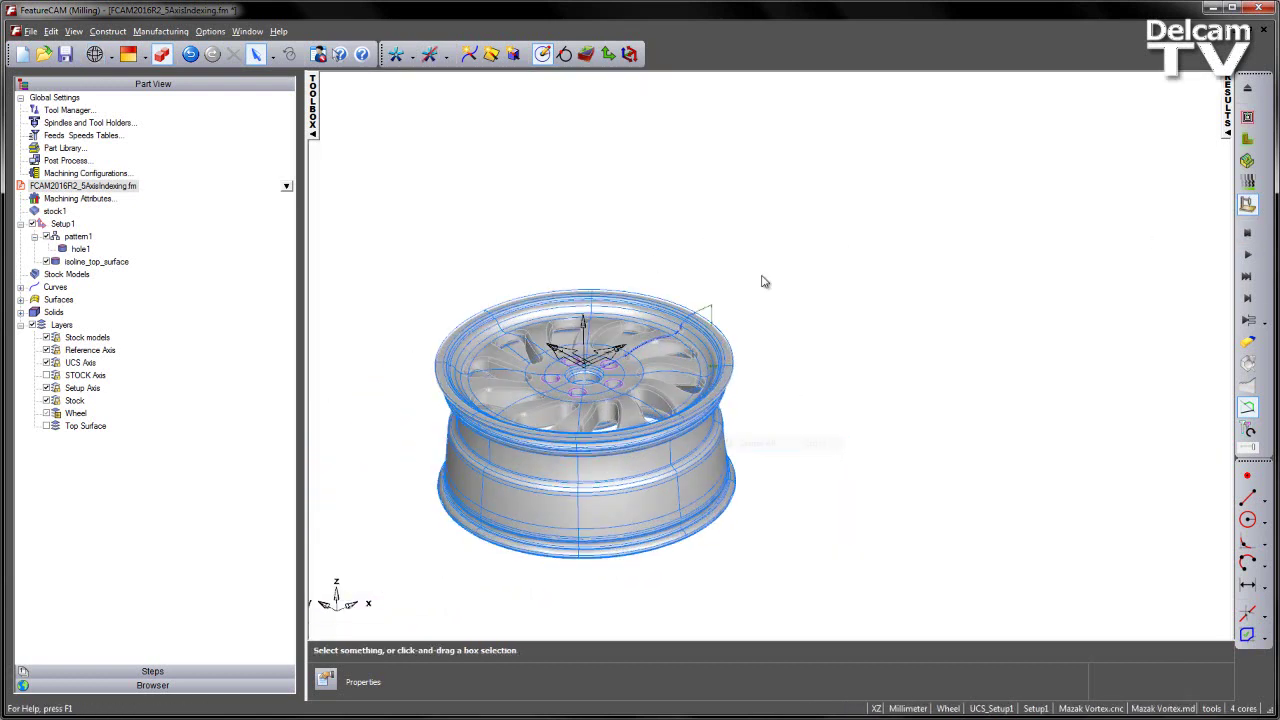
middle_drag(662, 172, 665, 195)
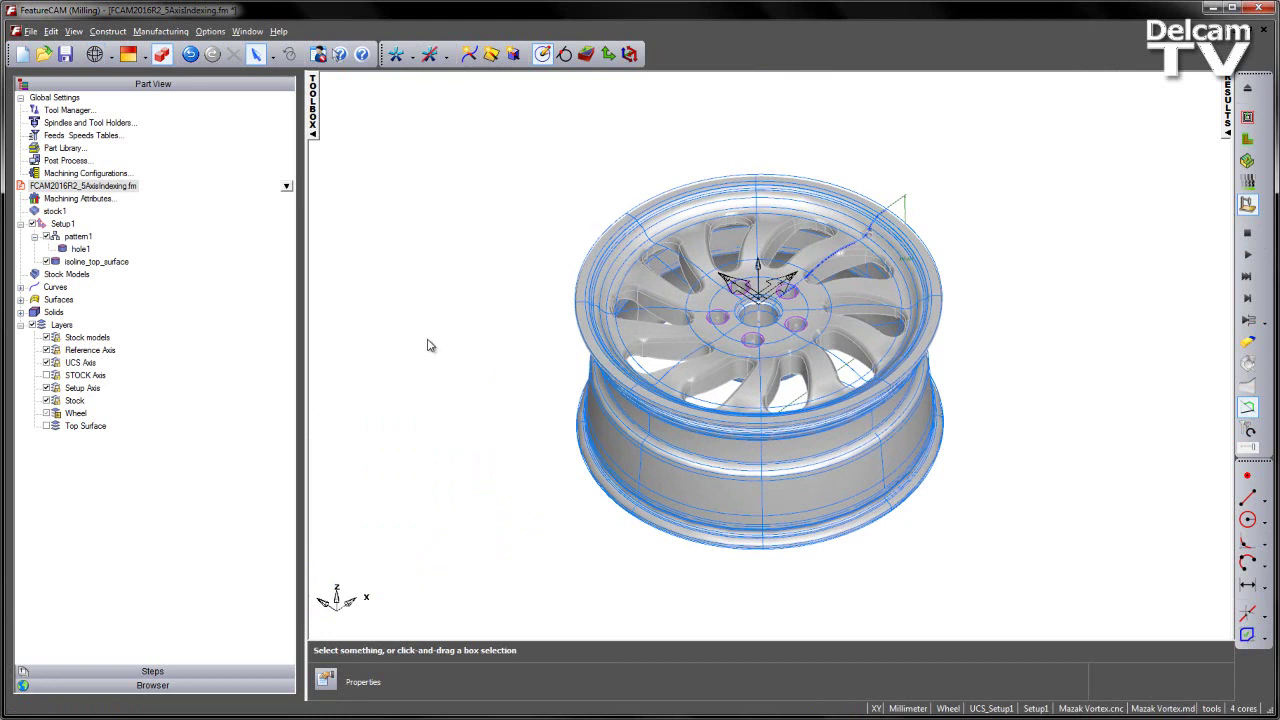
Step: Confirm stock1 indexing uses 5th-axis positioning, then open the Mazak Vortex post for editing
double_click(66, 213)
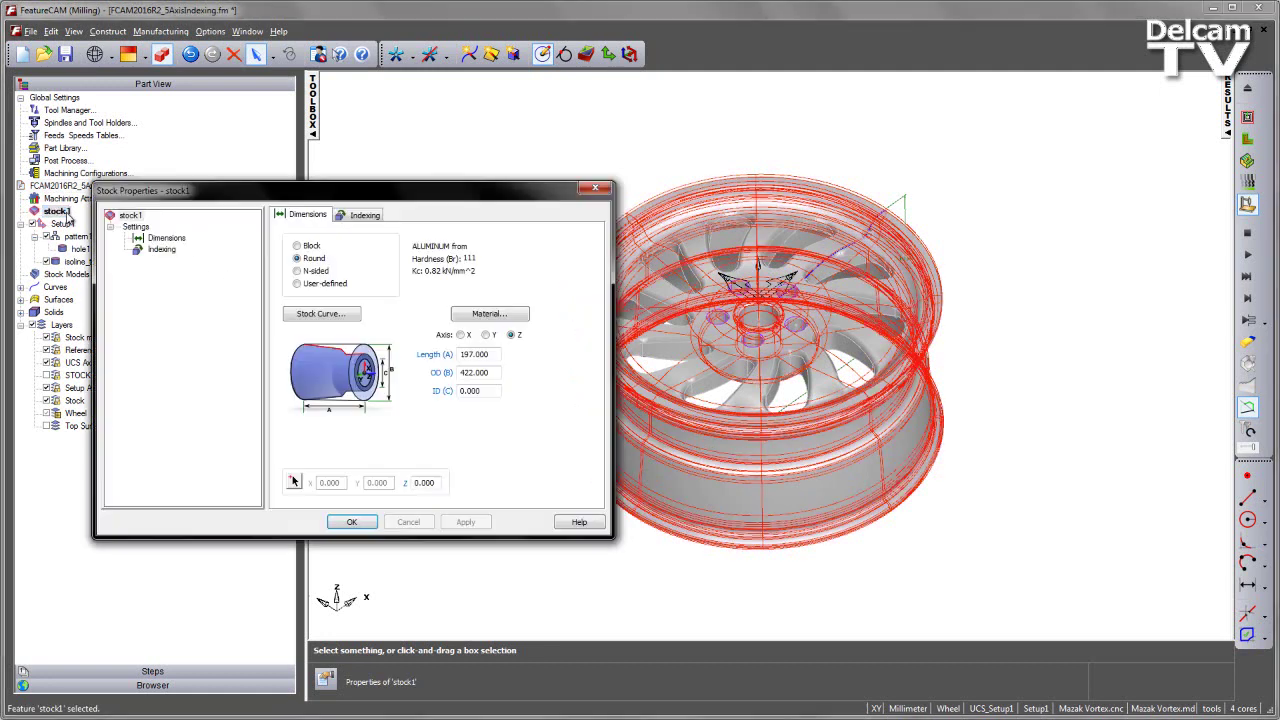
click(362, 215)
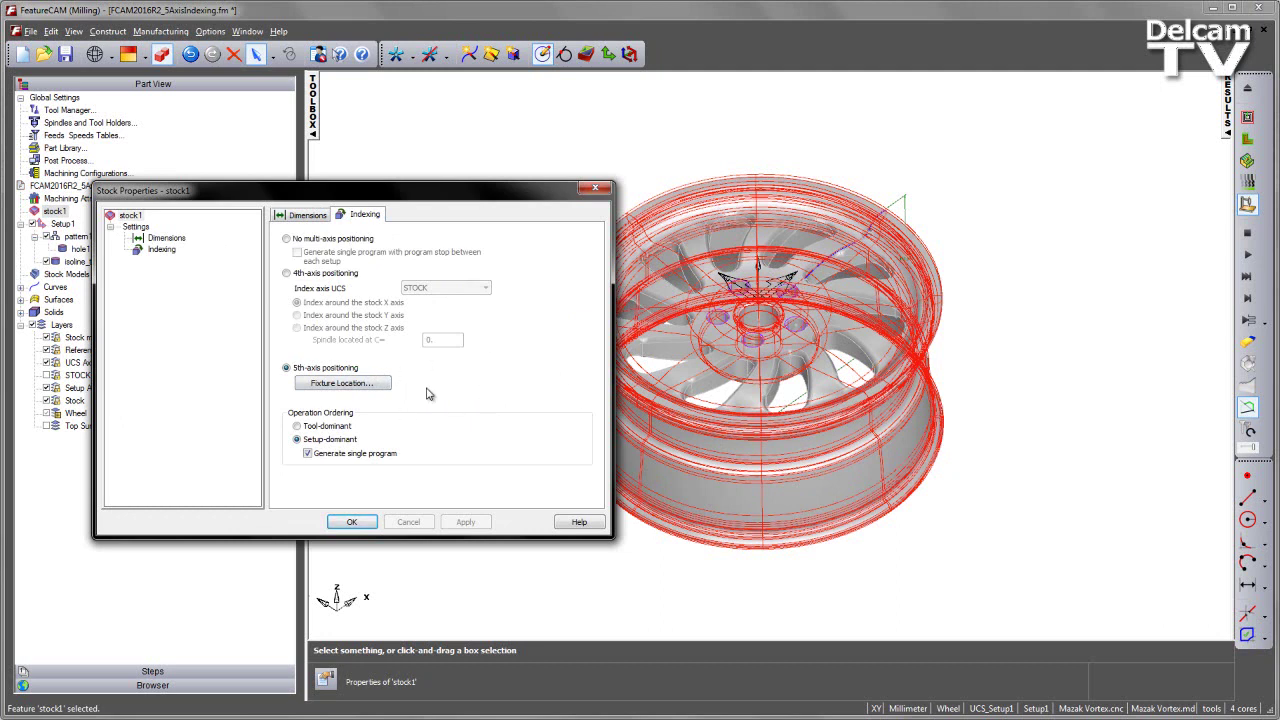
click(345, 522)
click(365, 517)
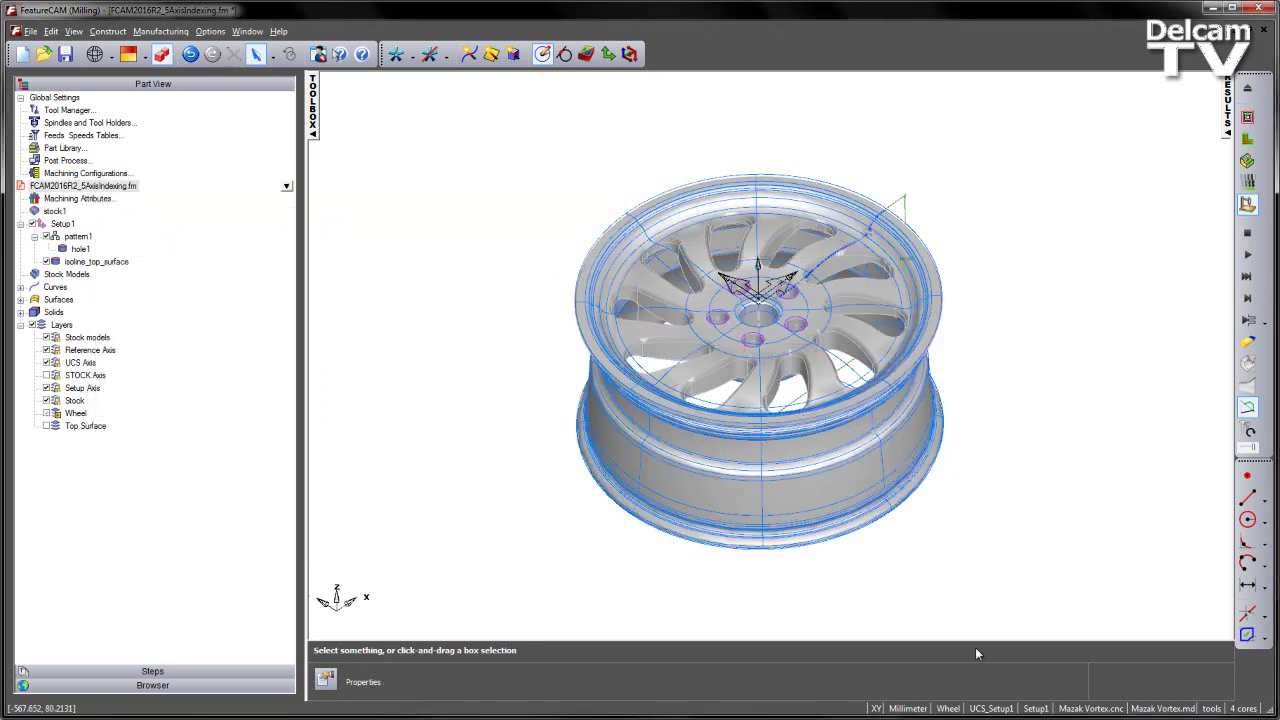
double_click(1090, 707)
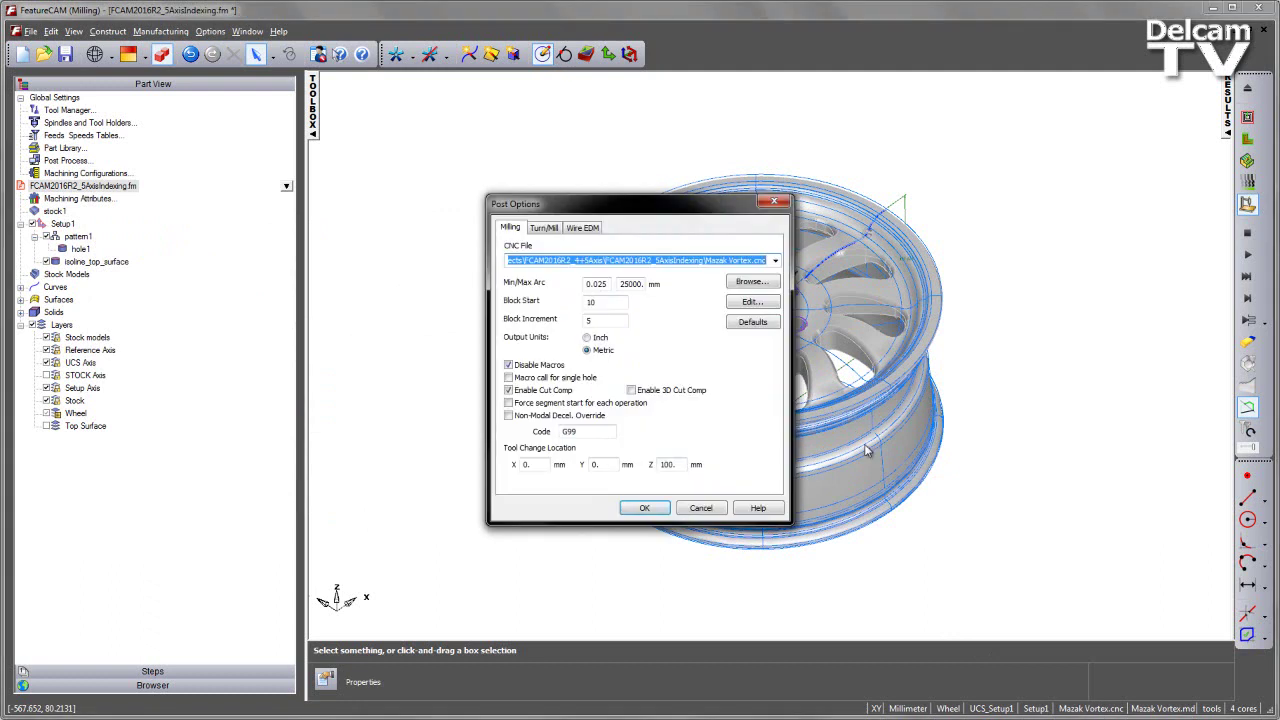
click(752, 303)
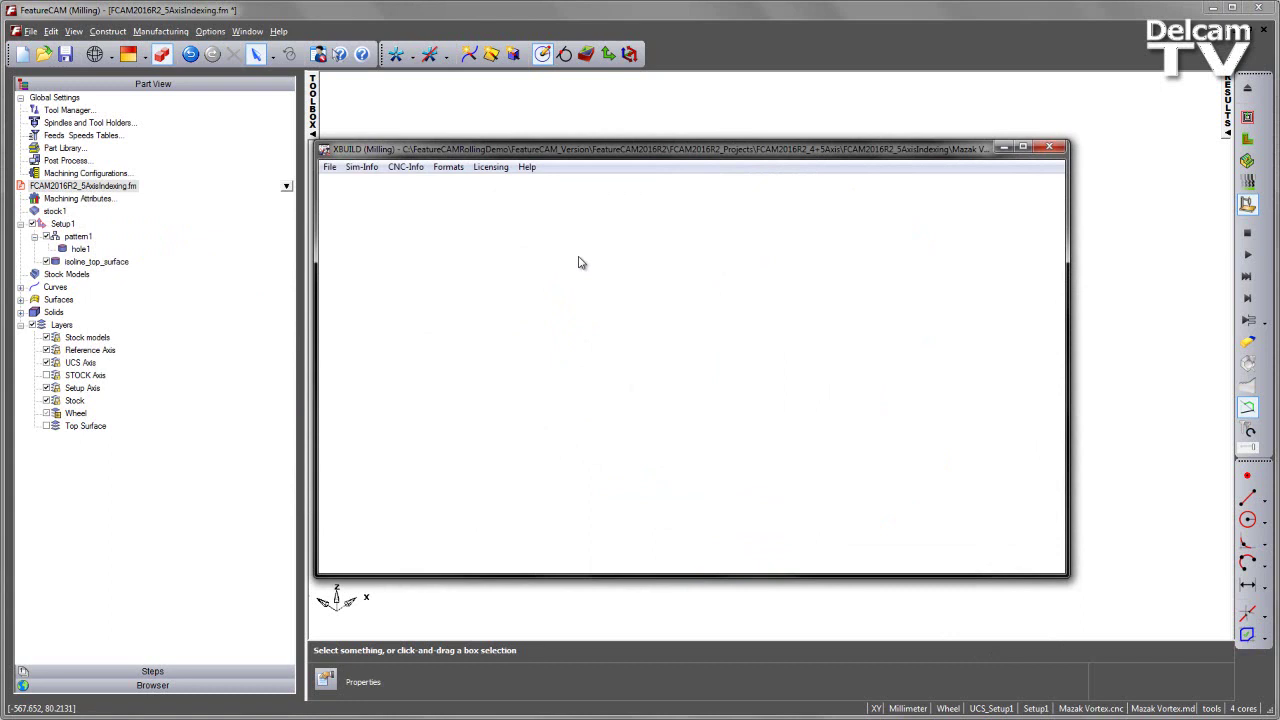
Step: Add Z-indexing to the supported axes in the post's CNC-Info General settings
click(408, 167)
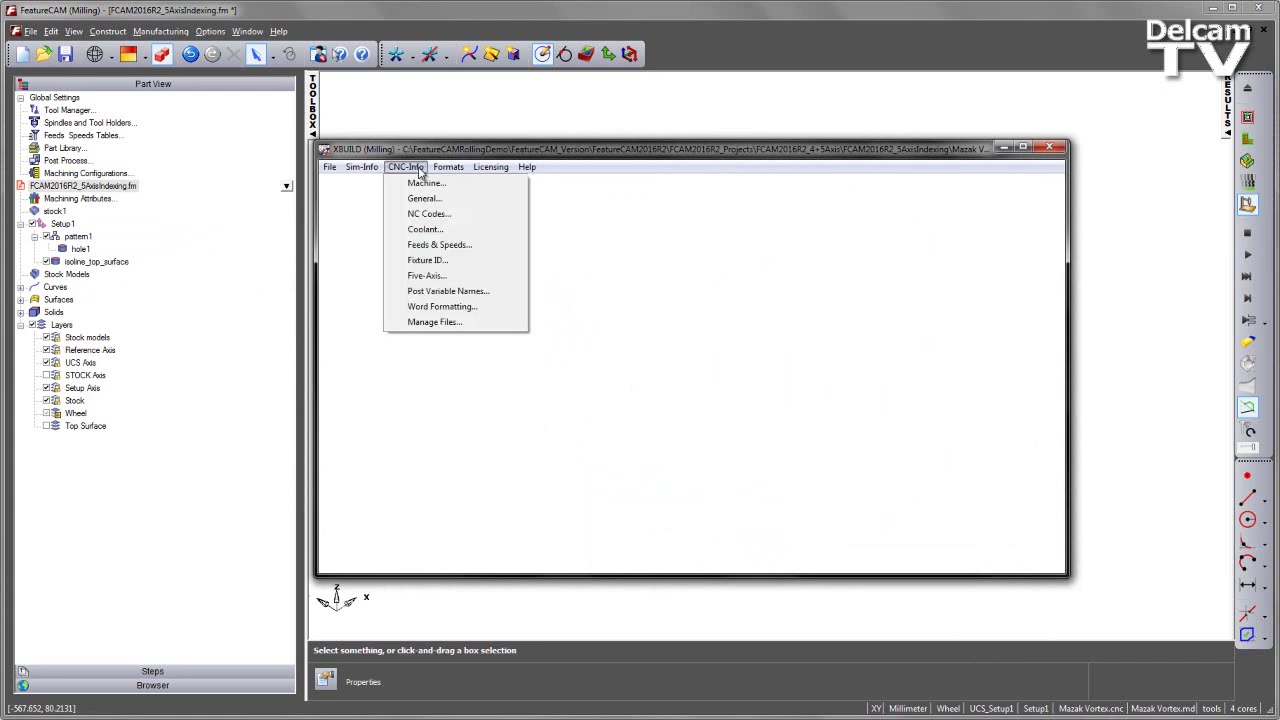
click(422, 200)
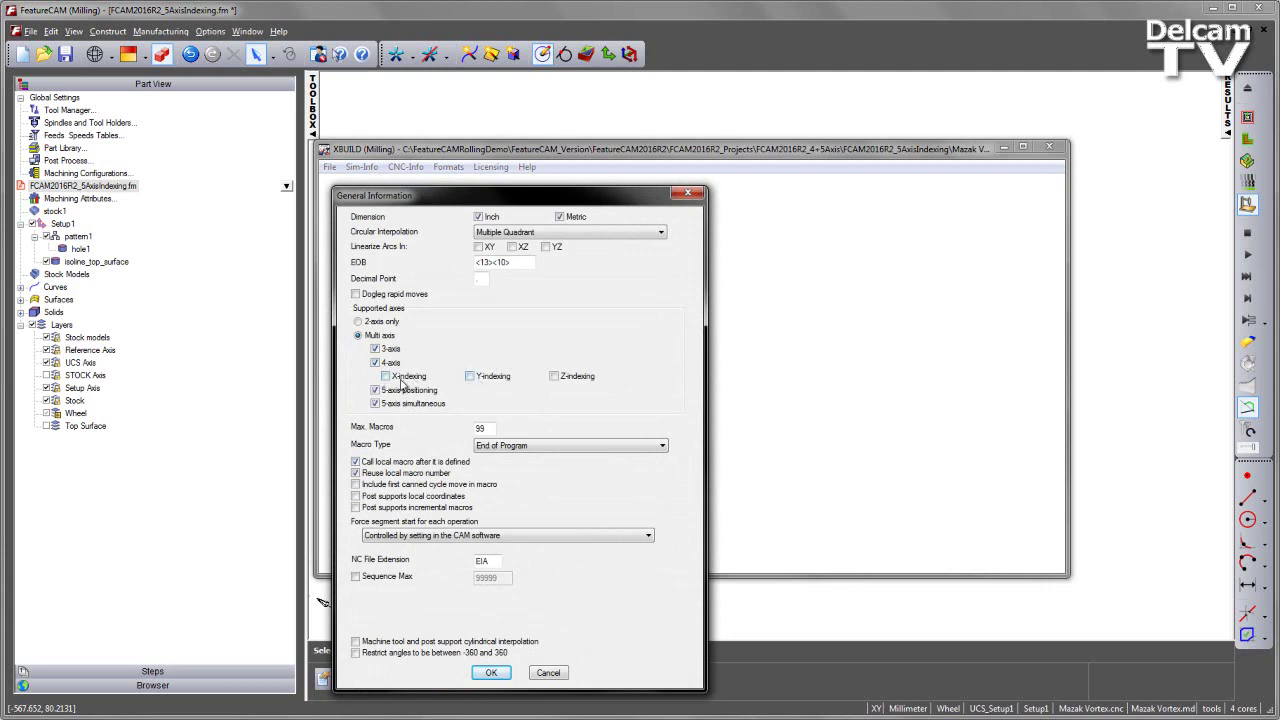
click(556, 376)
click(491, 672)
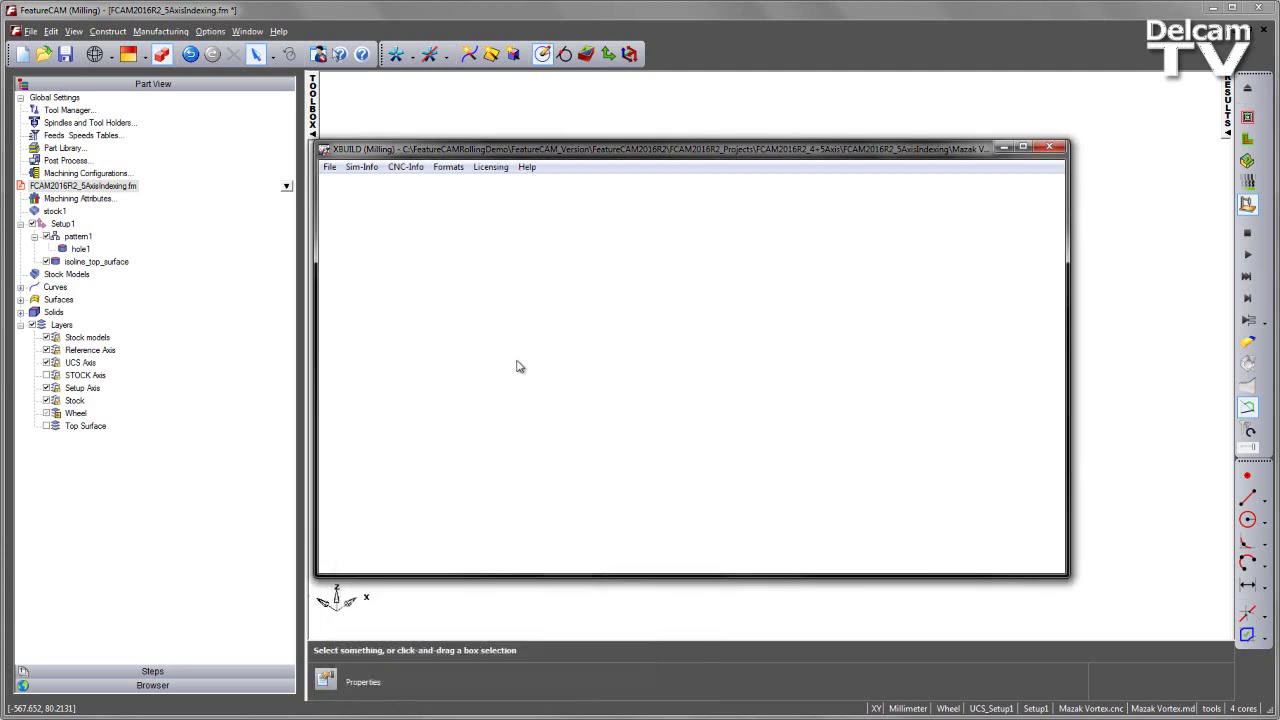
Step: Save the Mazak Vortex CNC post file and close XBUILD
click(329, 167)
click(350, 200)
click(1050, 149)
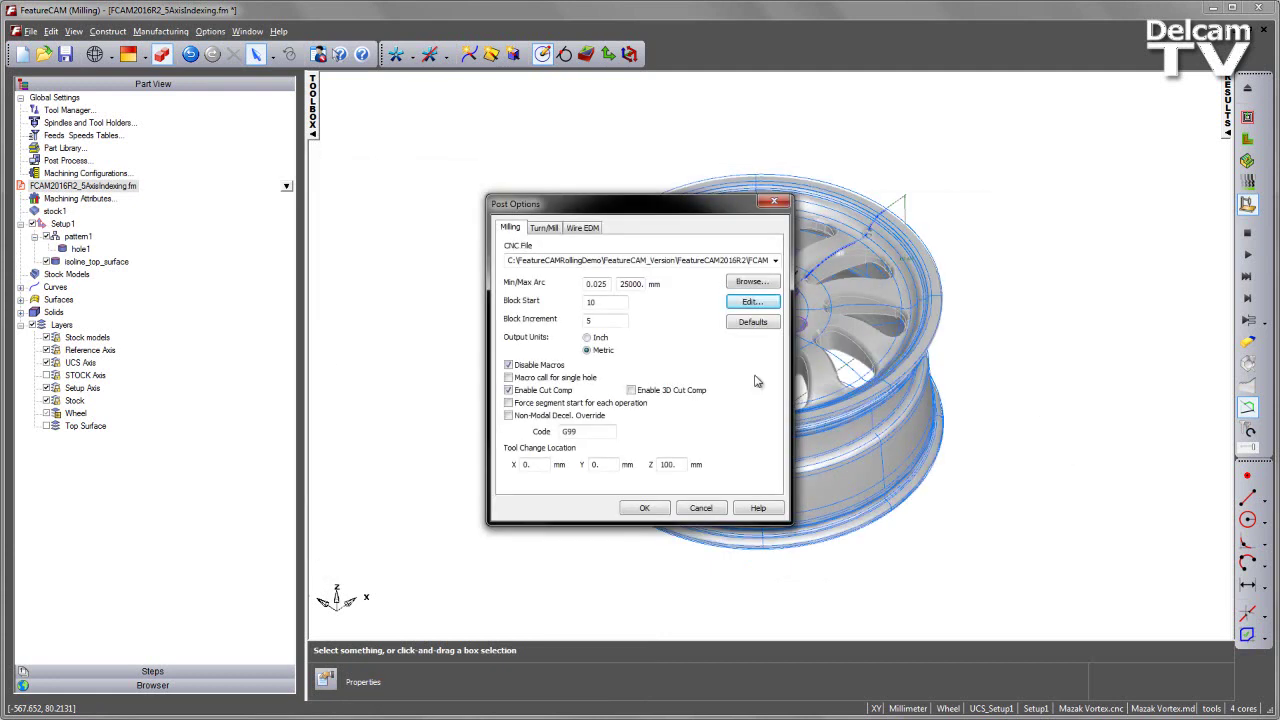
Step: Accept the post options and tick Use Z-indexing under stock1's 5th-axis positioning
click(645, 508)
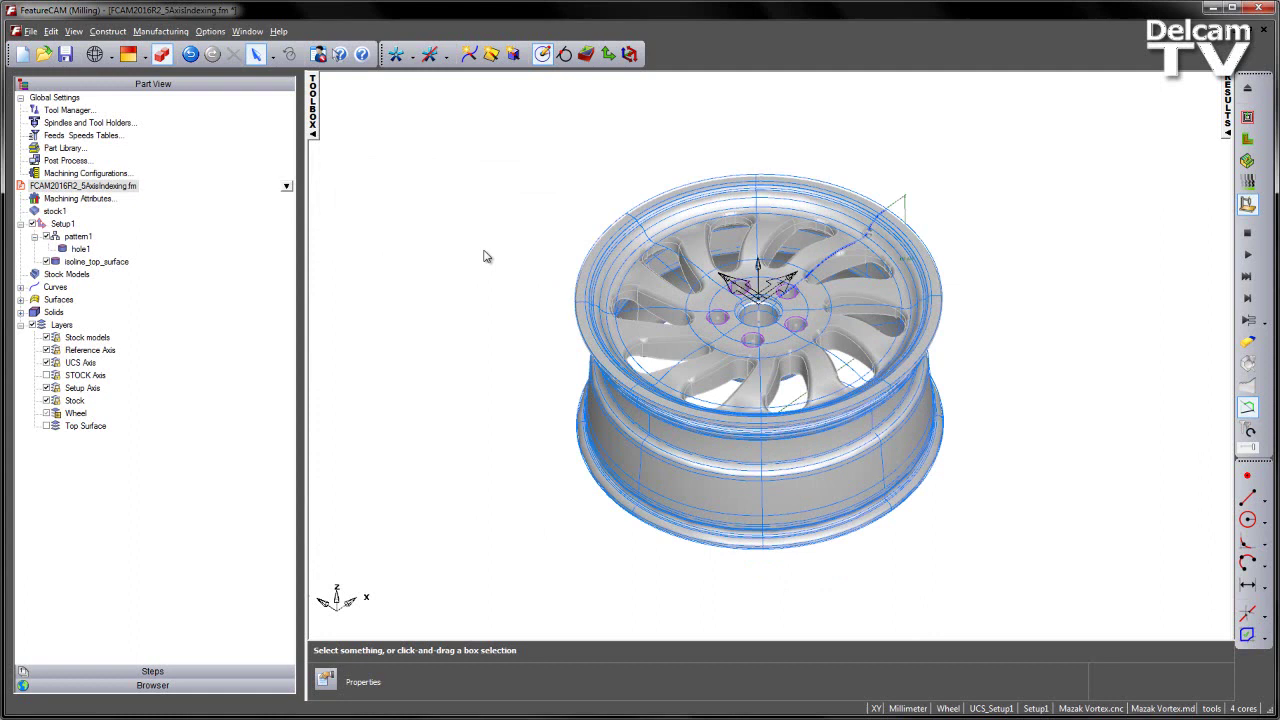
double_click(52, 212)
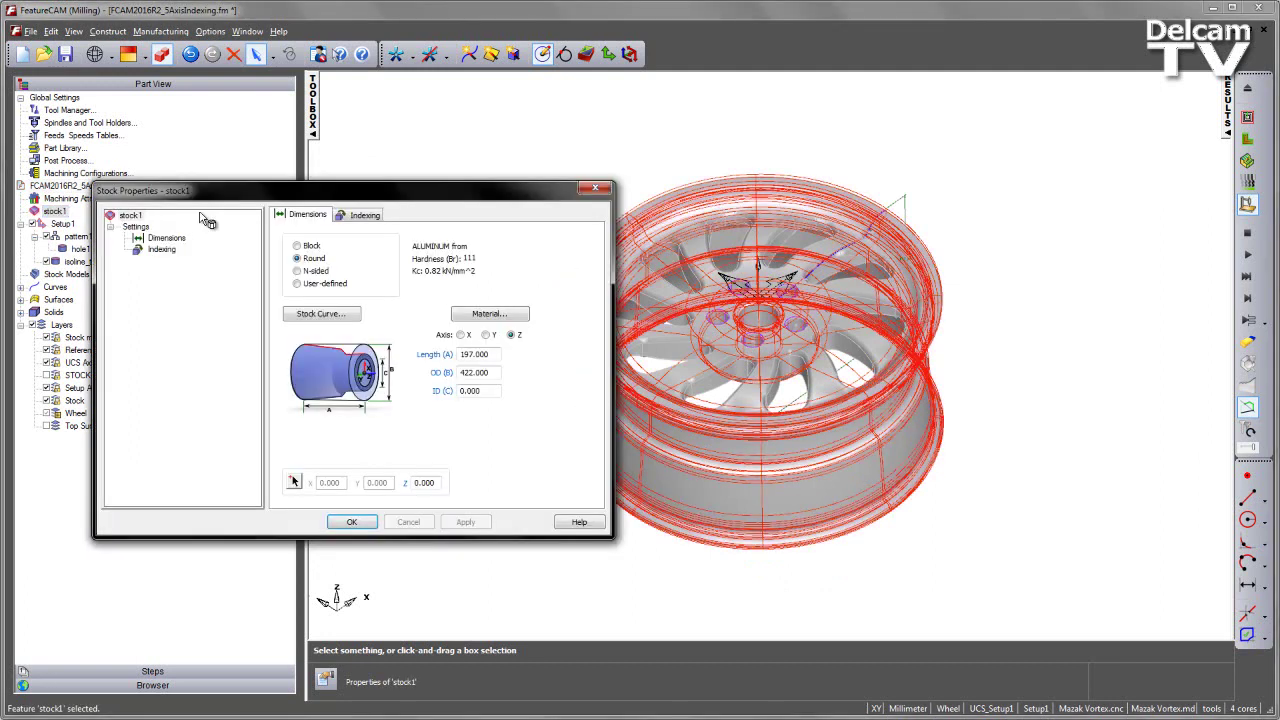
click(362, 216)
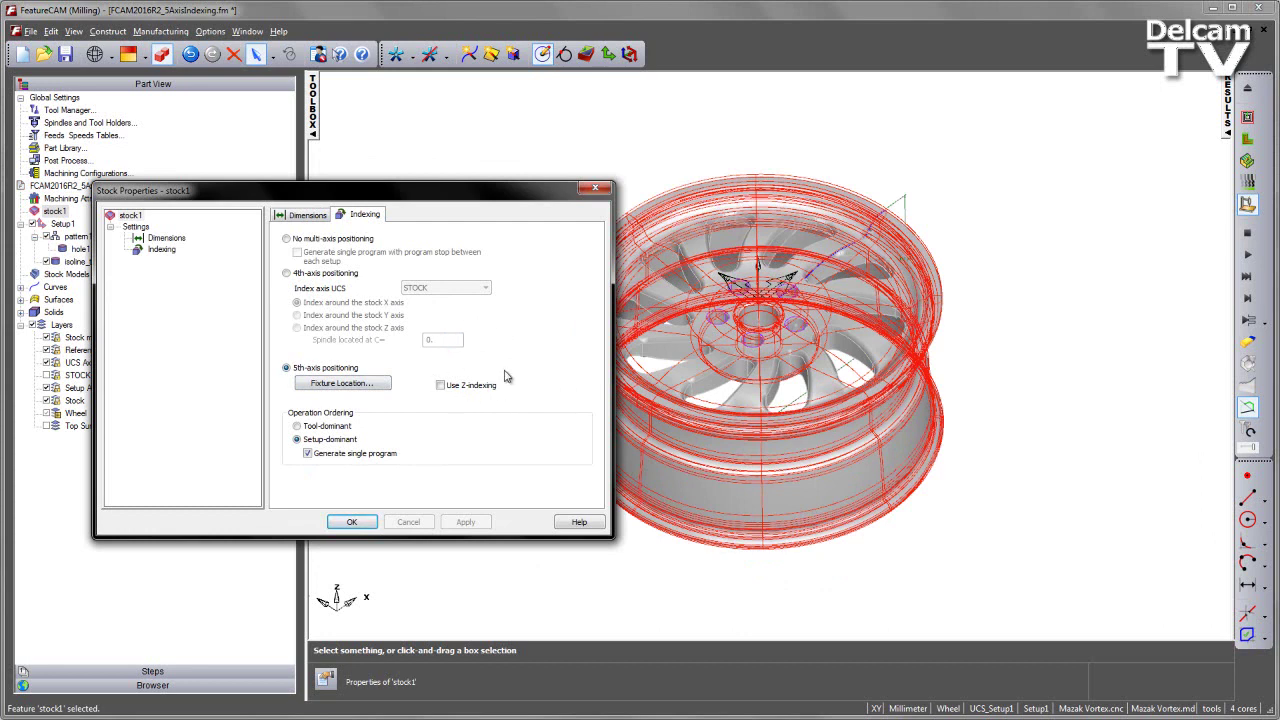
click(441, 385)
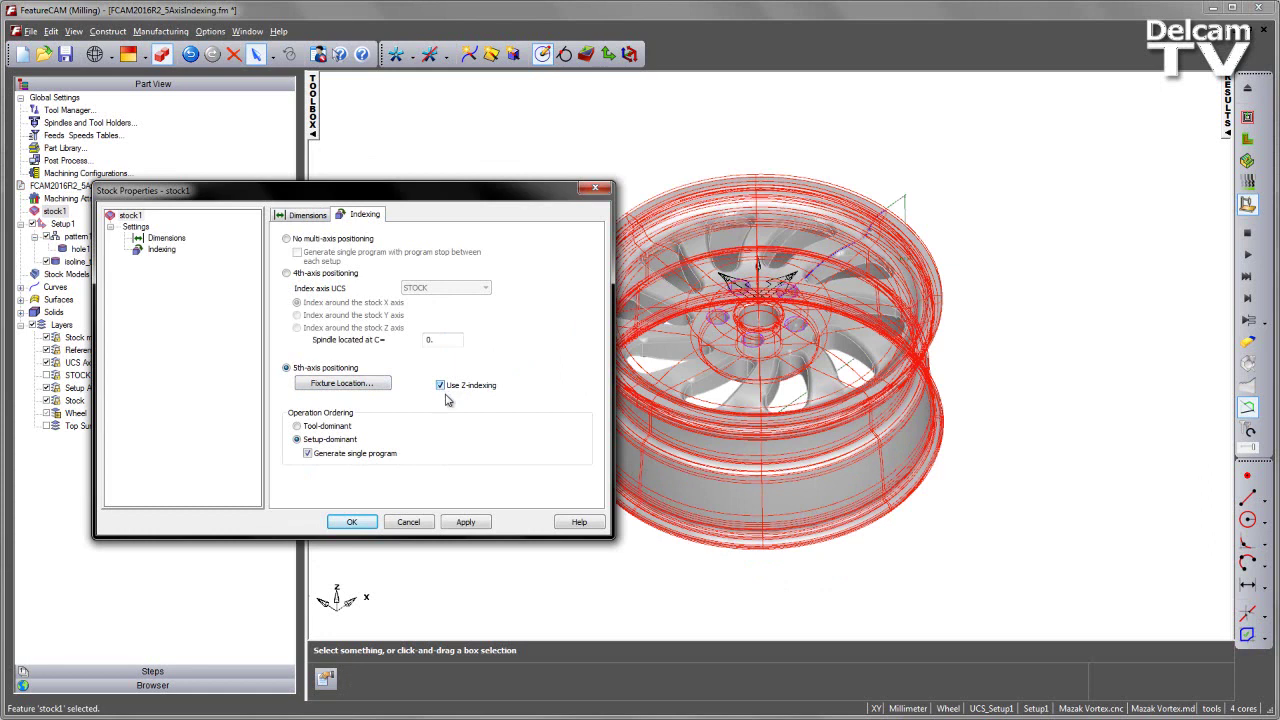
click(345, 522)
click(420, 354)
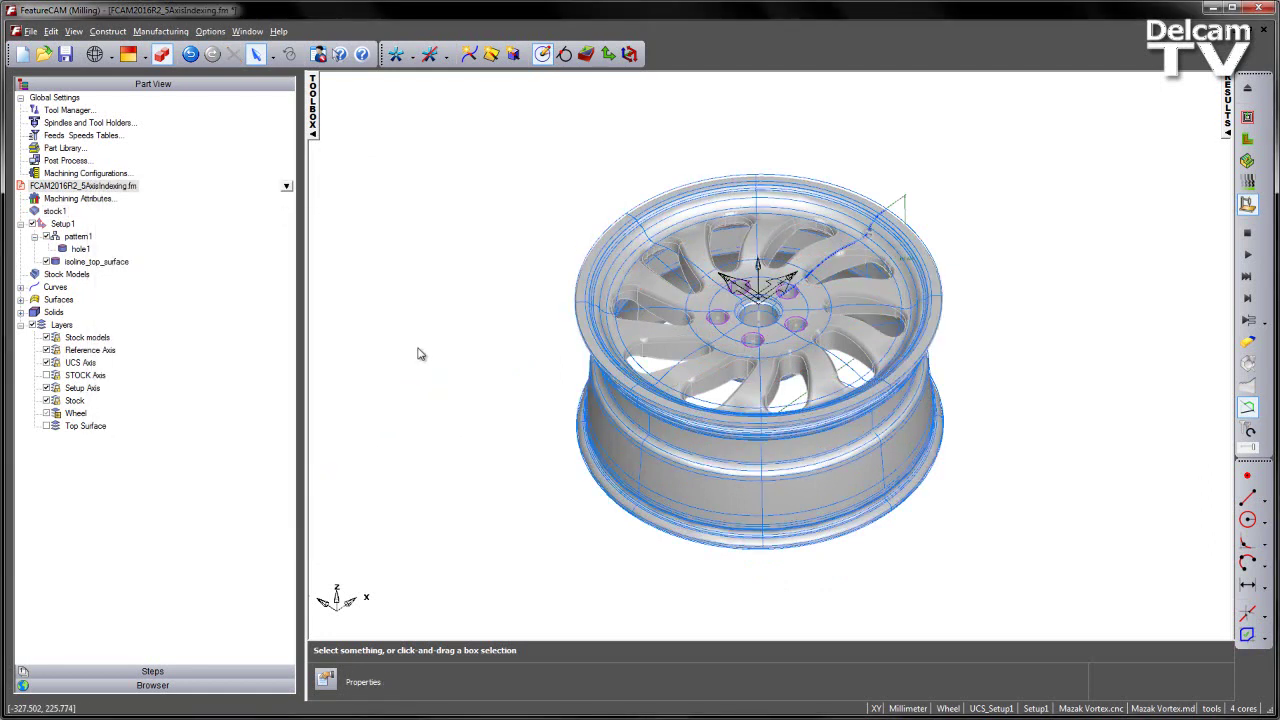
Step: Set pattern1 to cut using Y Axis coordinates and reconfirm the isoline_top_surface settings
double_click(88, 237)
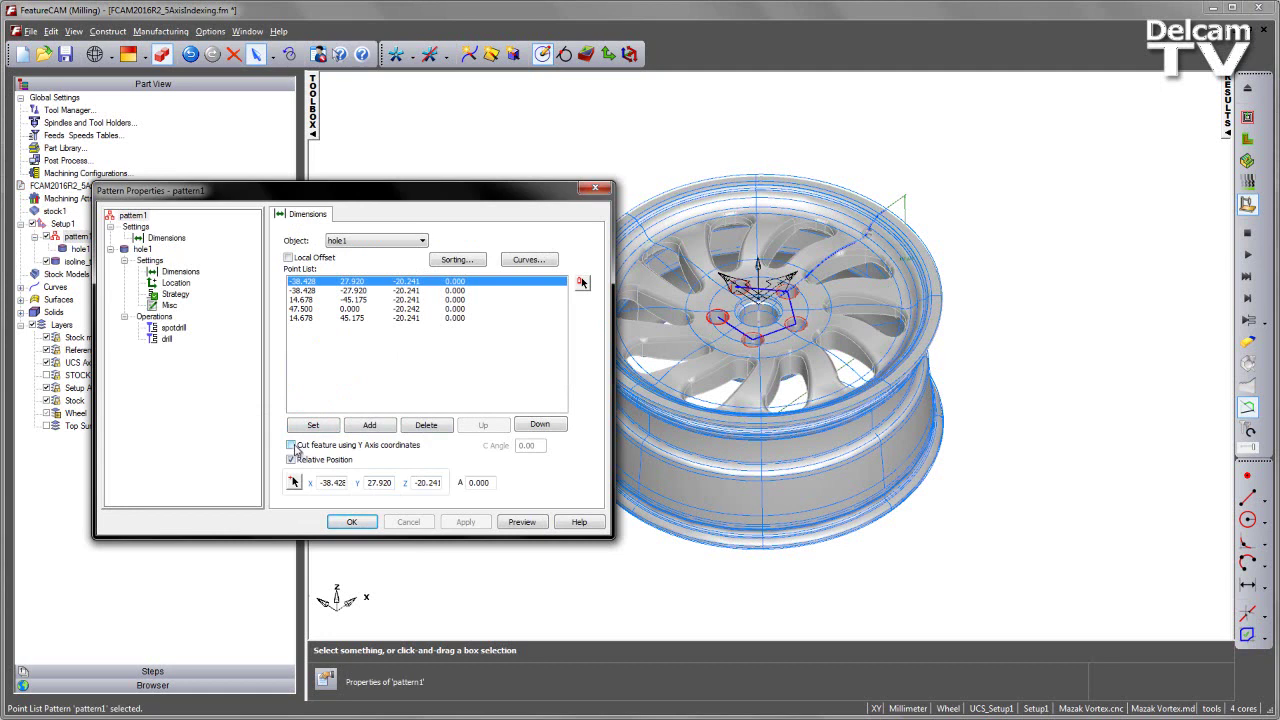
click(291, 445)
click(352, 522)
double_click(90, 262)
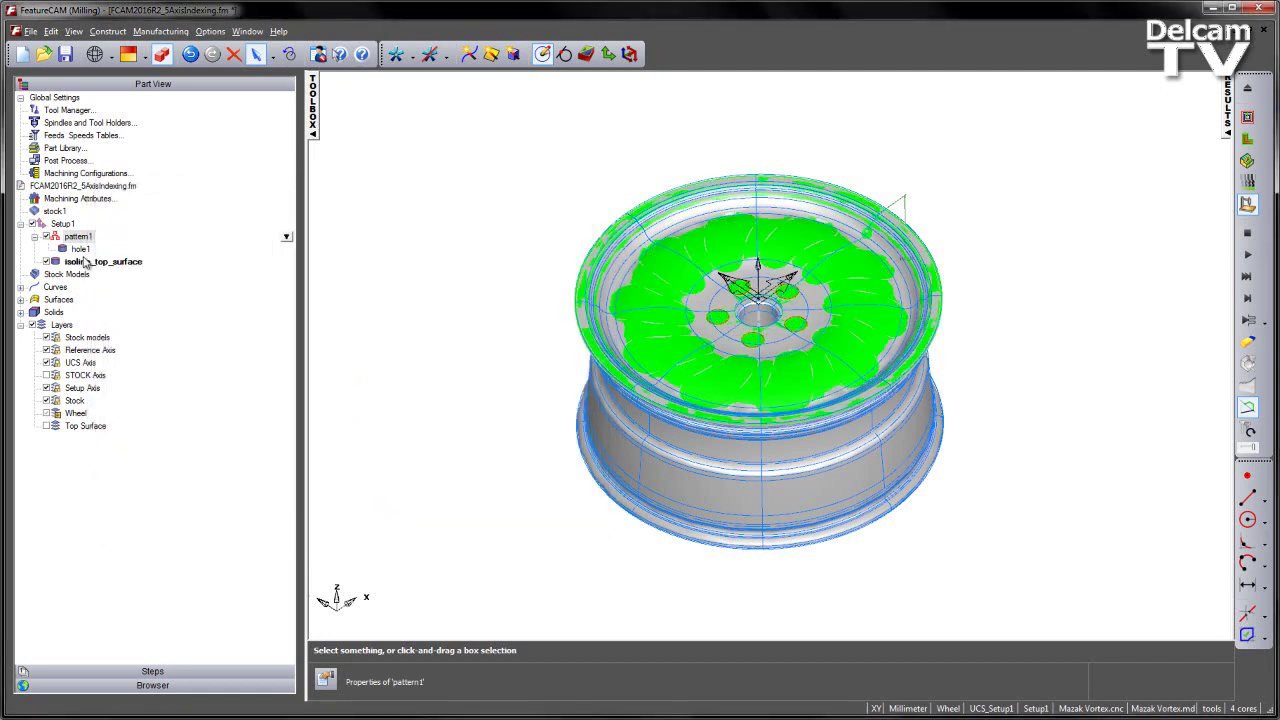
click(352, 522)
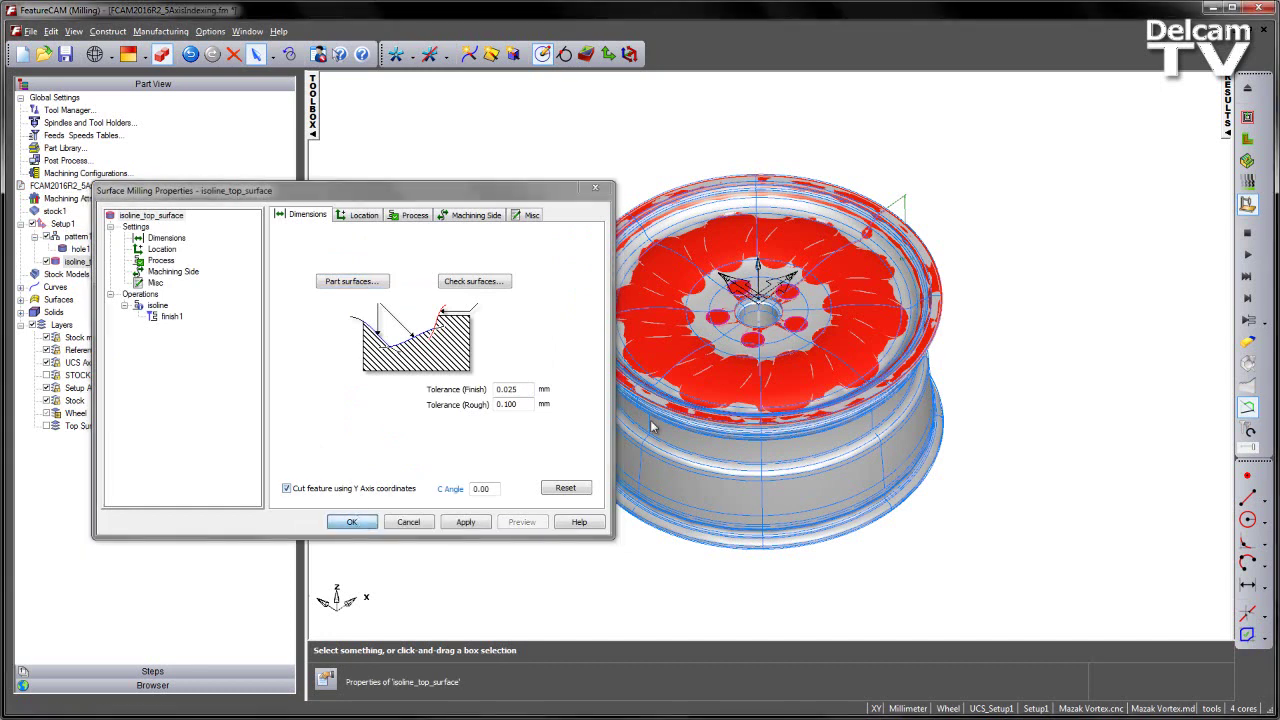
Step: Regenerate the toolpaths and review the NC code's X Y Z spot-drill, drill and isoline moves
click(1249, 120)
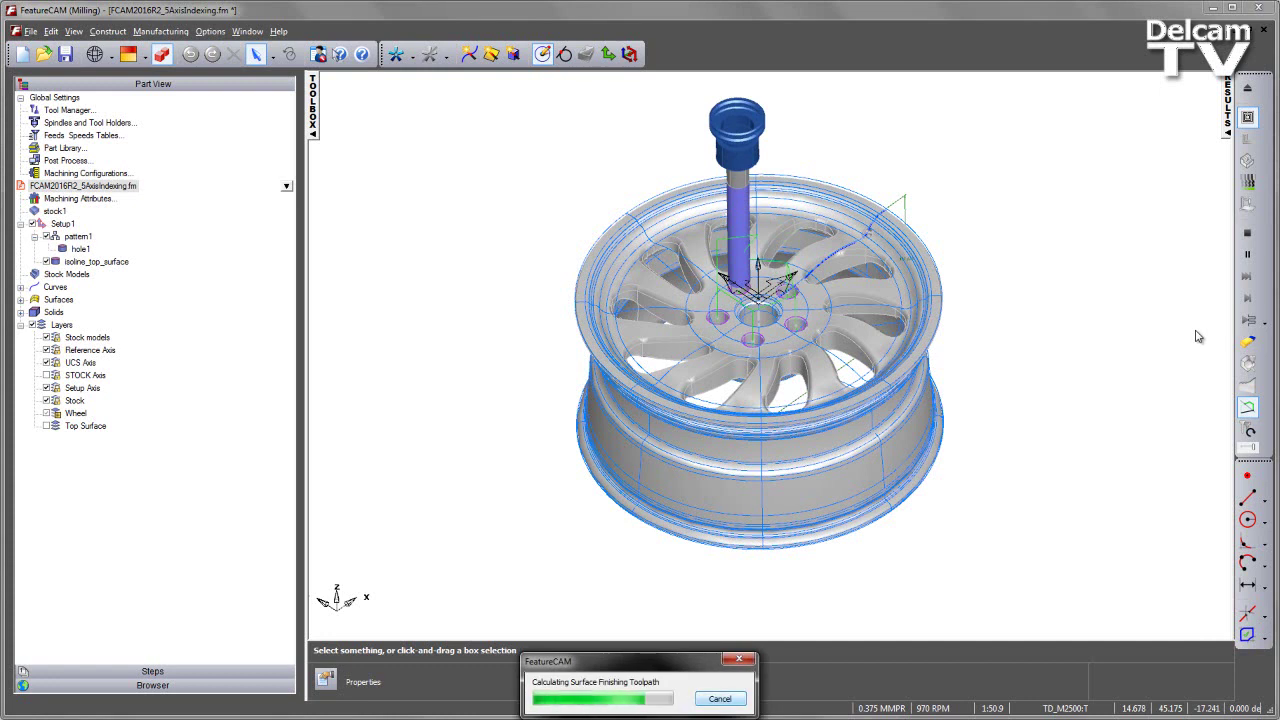
click(1244, 118)
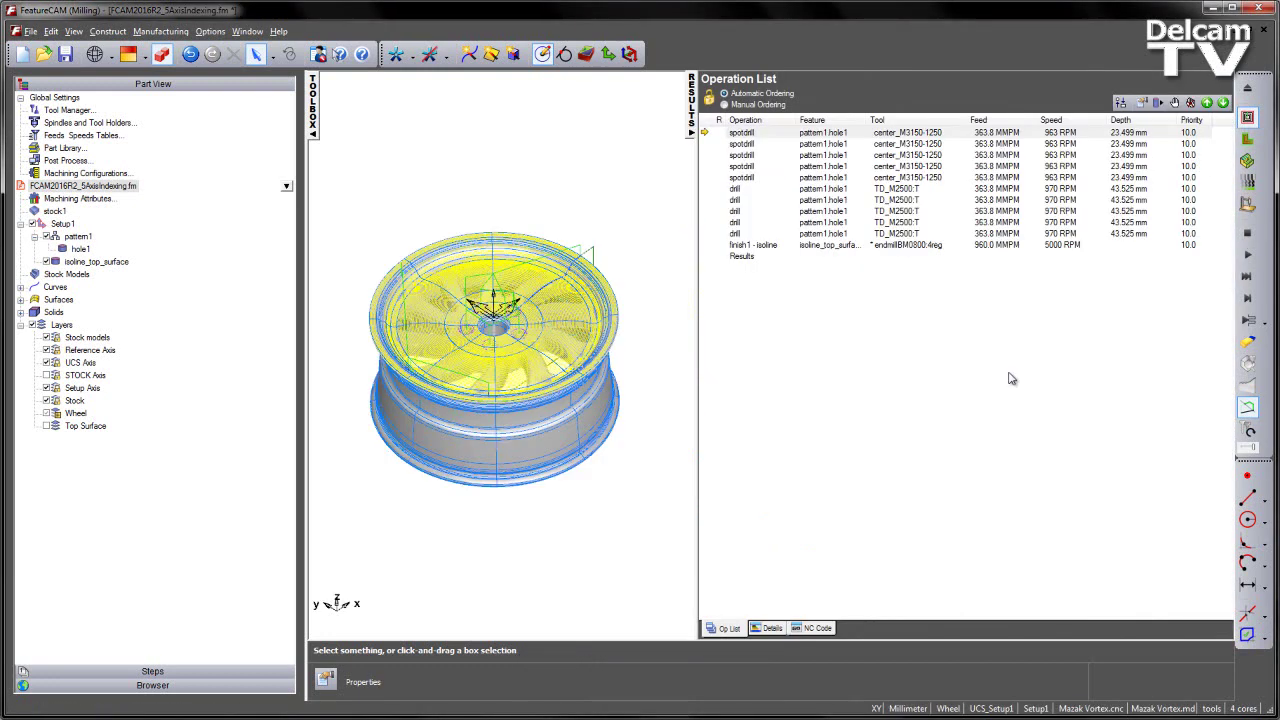
click(770, 628)
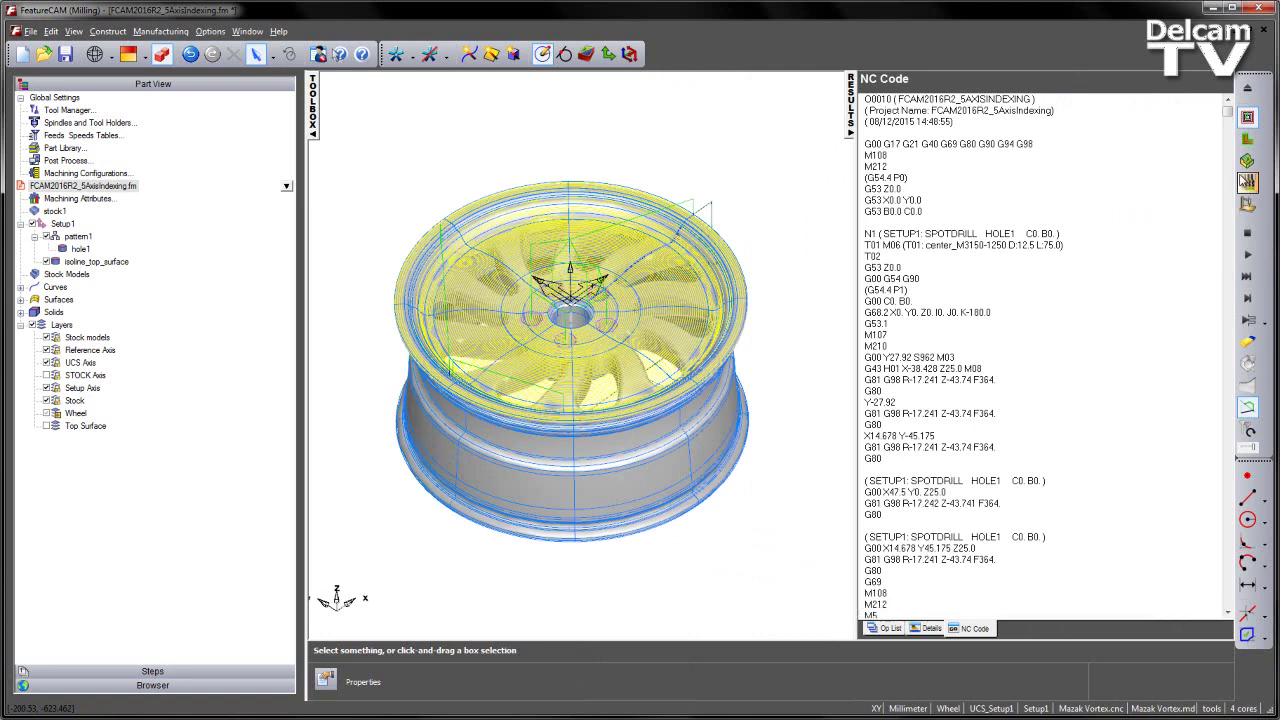
drag(1227, 117, 1217, 375)
drag(1012, 425, 855, 430)
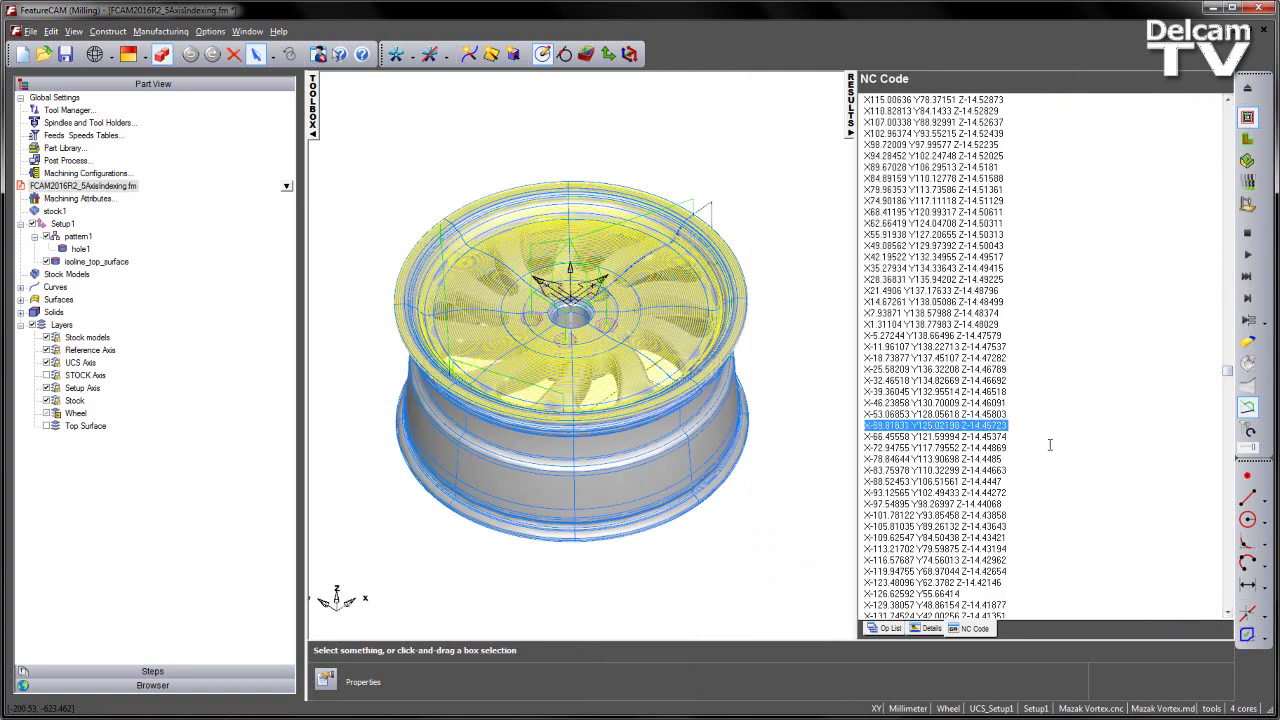
click(1250, 232)
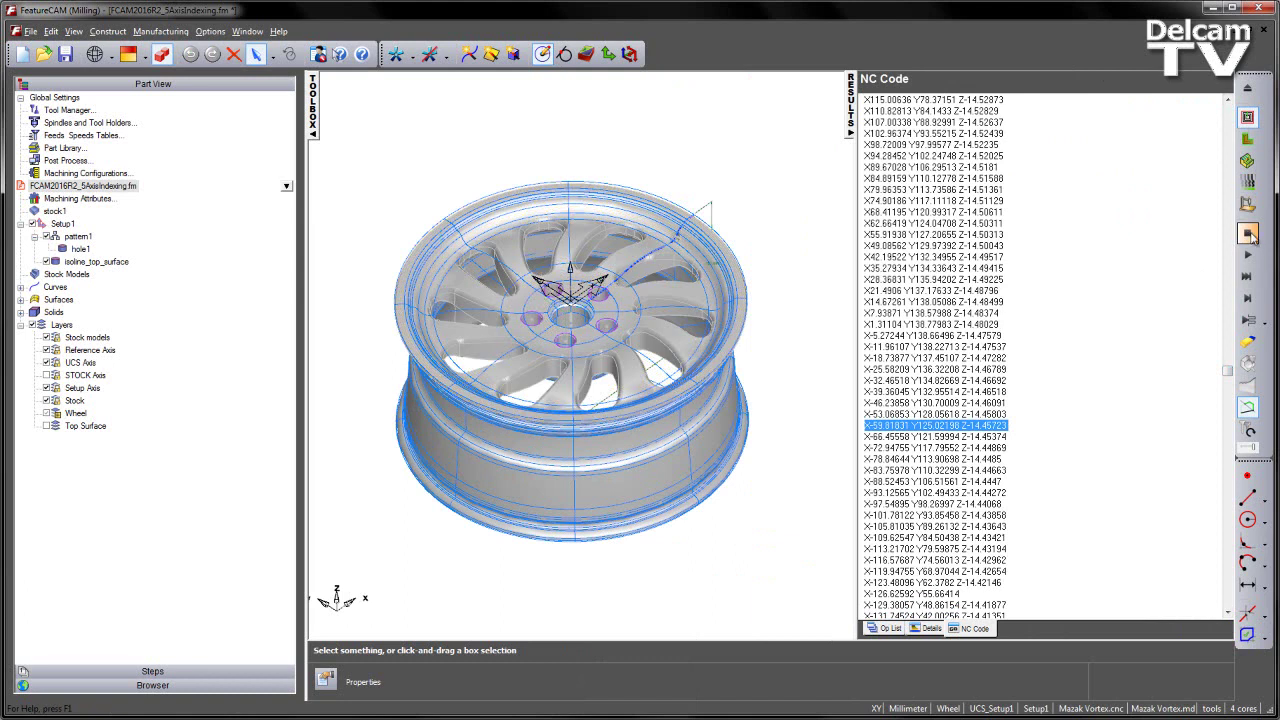
Step: Close the results and reconfirm the pattern1 and isoline_top_surface properties
click(852, 100)
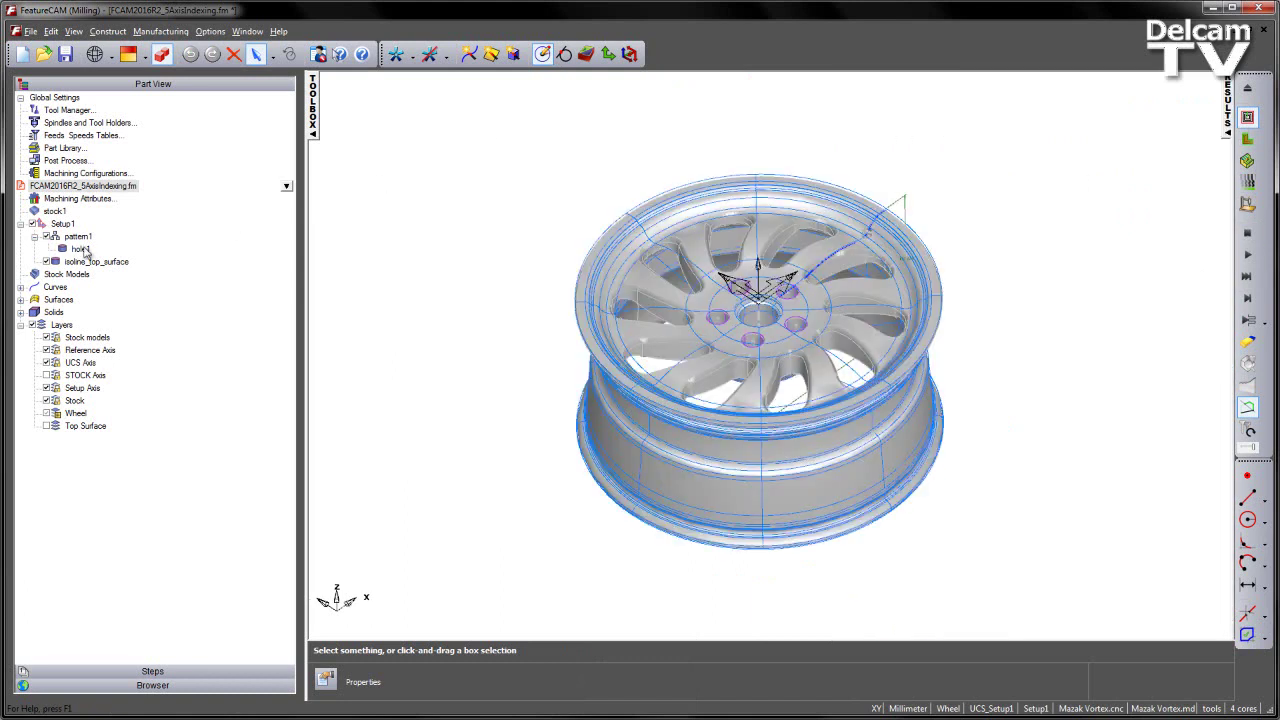
double_click(78, 237)
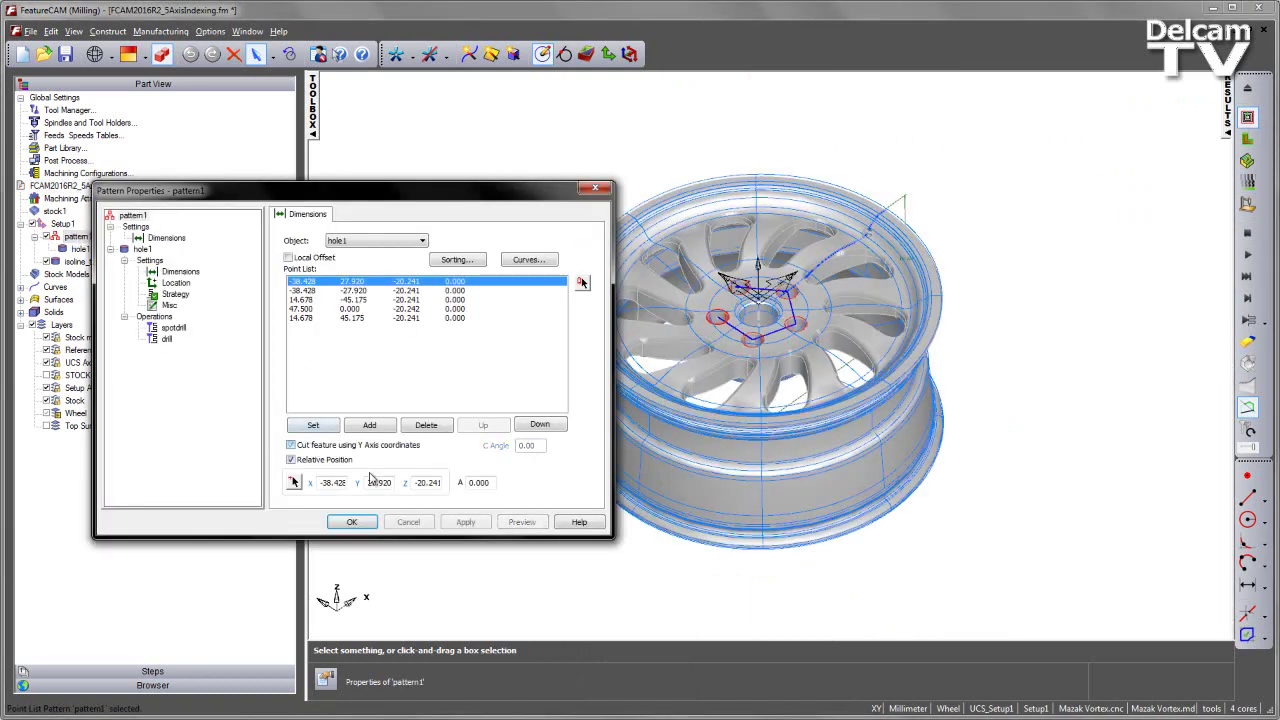
click(351, 521)
double_click(92, 262)
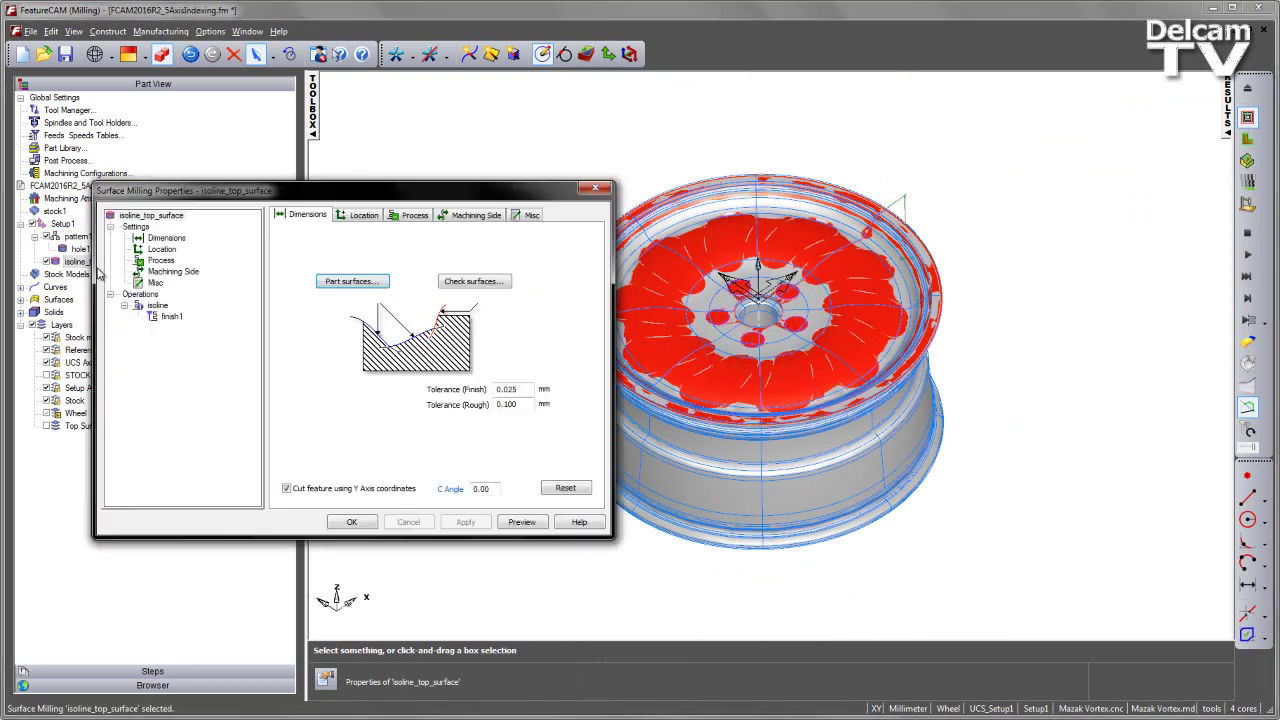
click(350, 521)
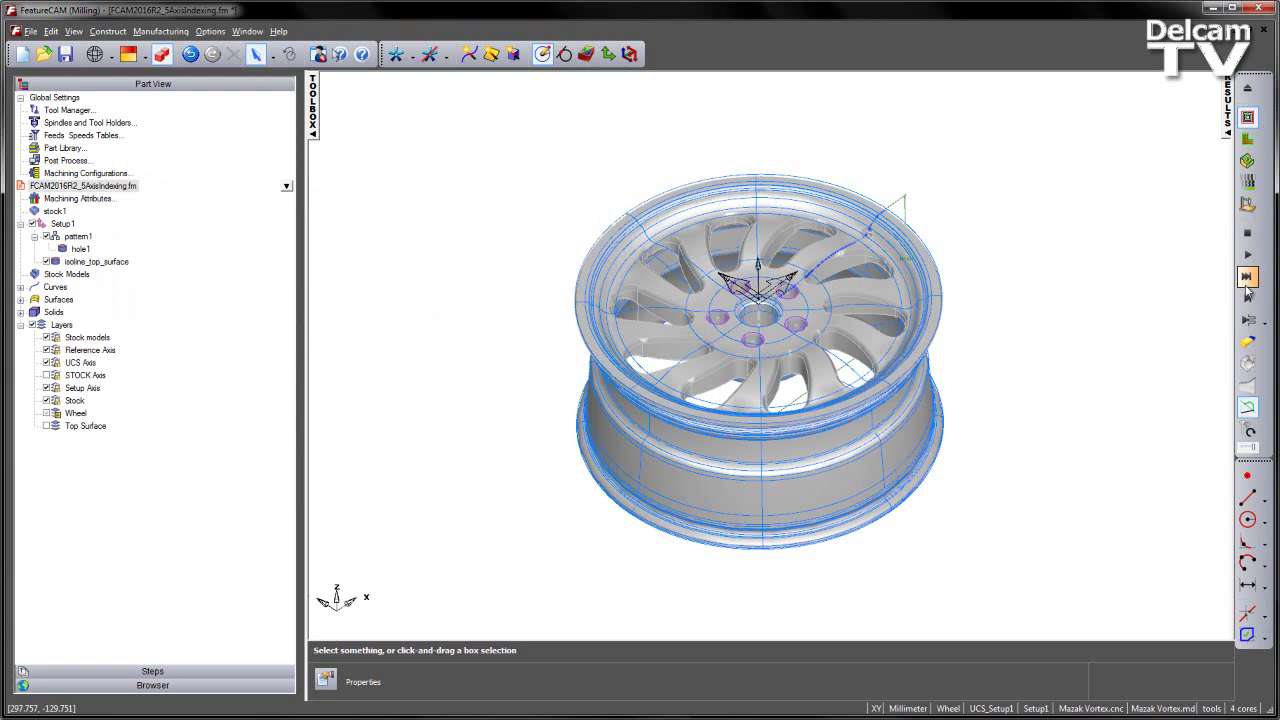
Step: Recalculate the toolpaths and check the posted NC code now shows X, C and Z moves
click(1247, 277)
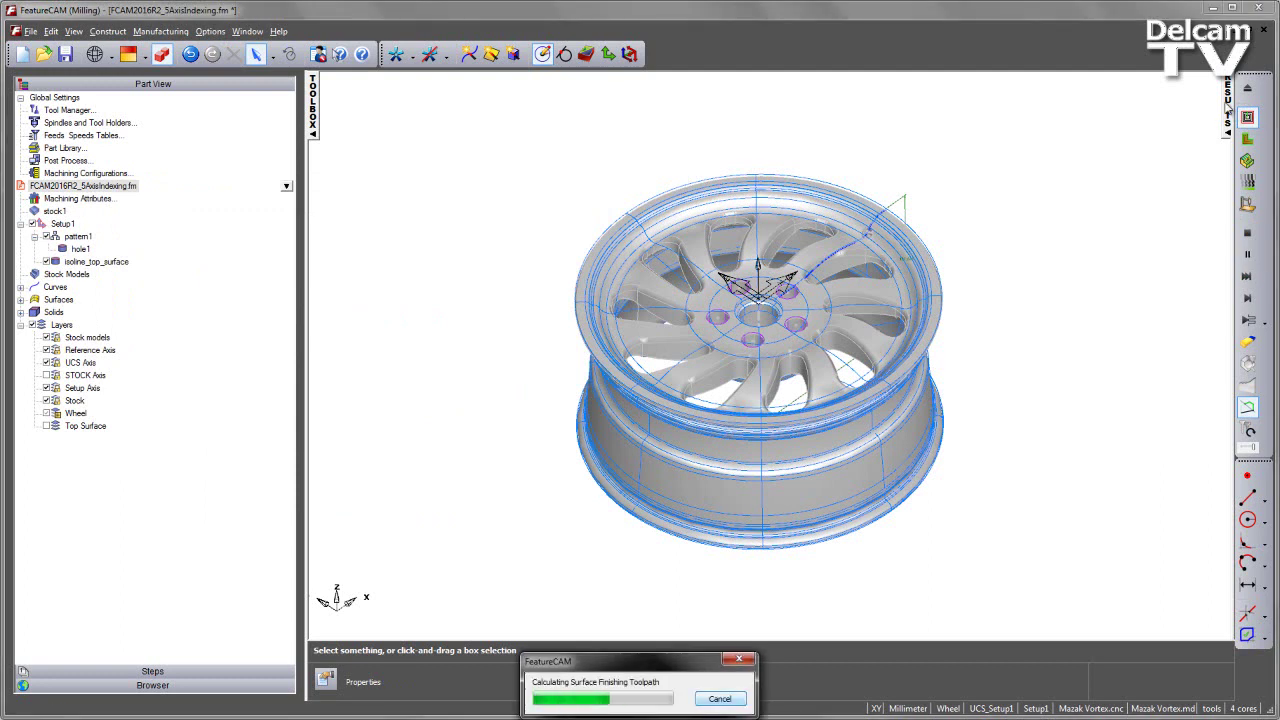
click(1229, 108)
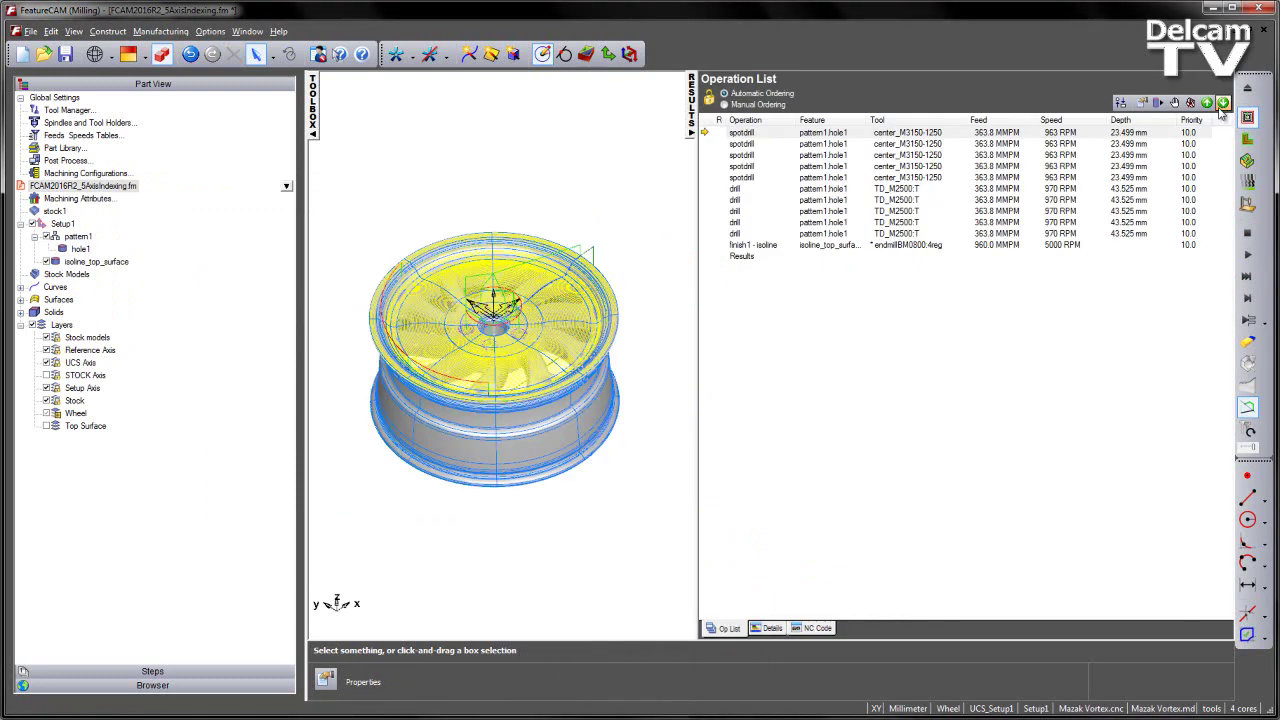
click(820, 629)
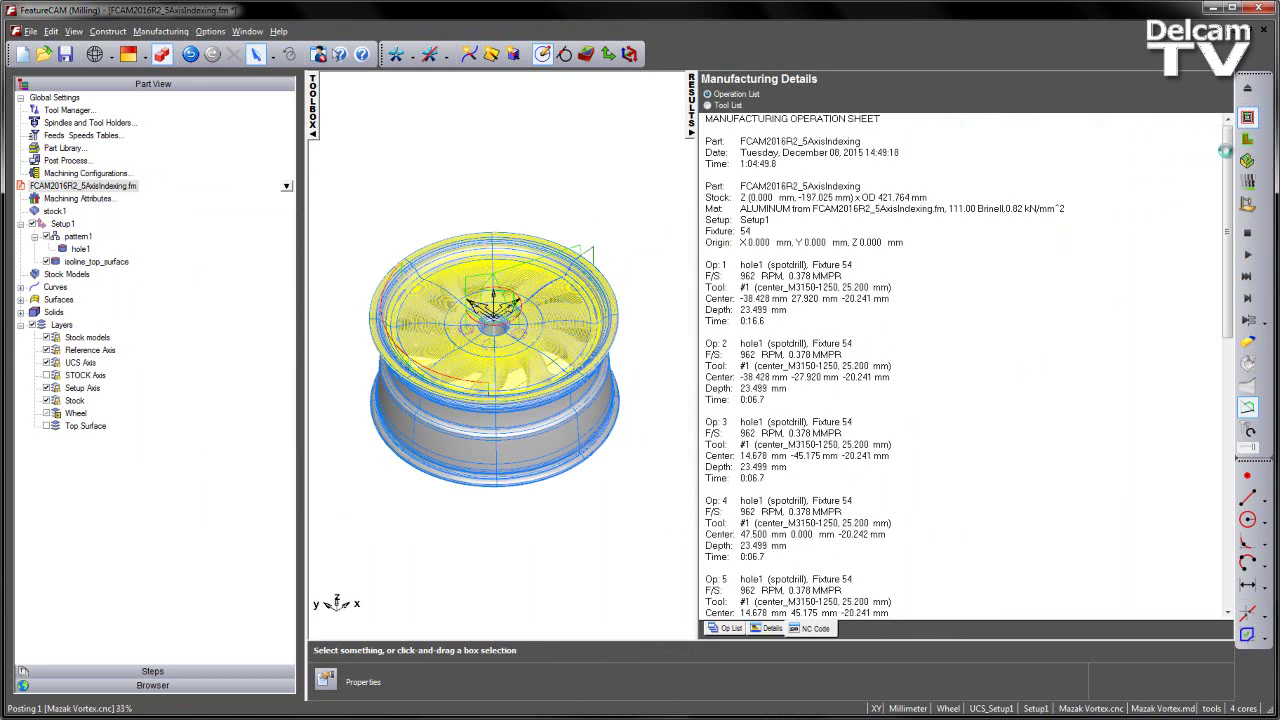
drag(1228, 125, 1228, 264)
drag(1040, 358, 864, 358)
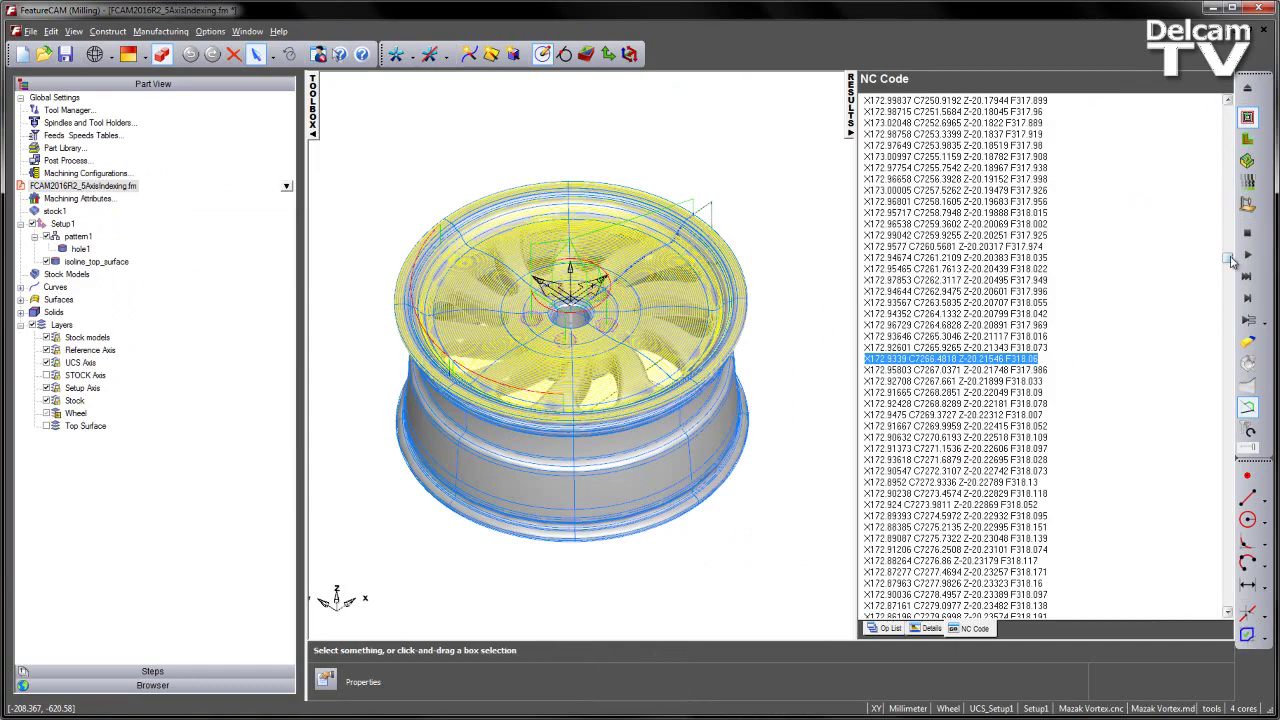
drag(1230, 260, 1222, 290)
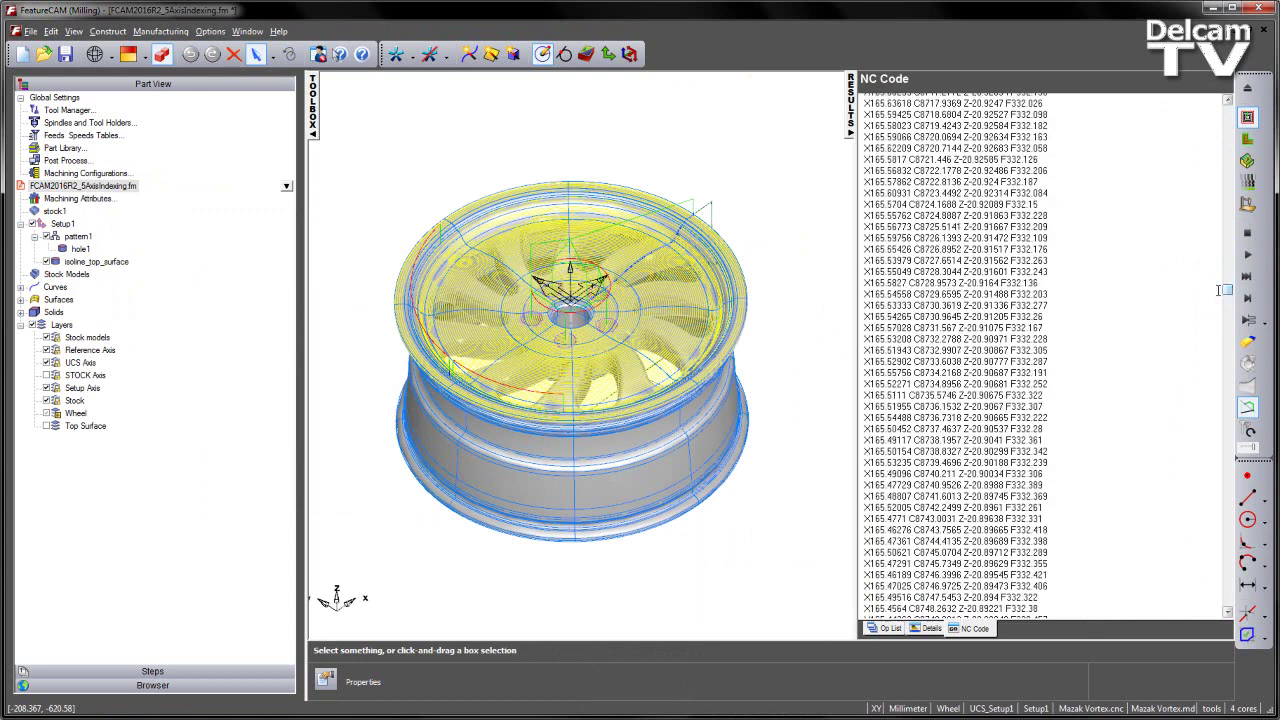
Step: Close the NC code listing and single-step the wheel simulation with the machine tool shown
click(851, 108)
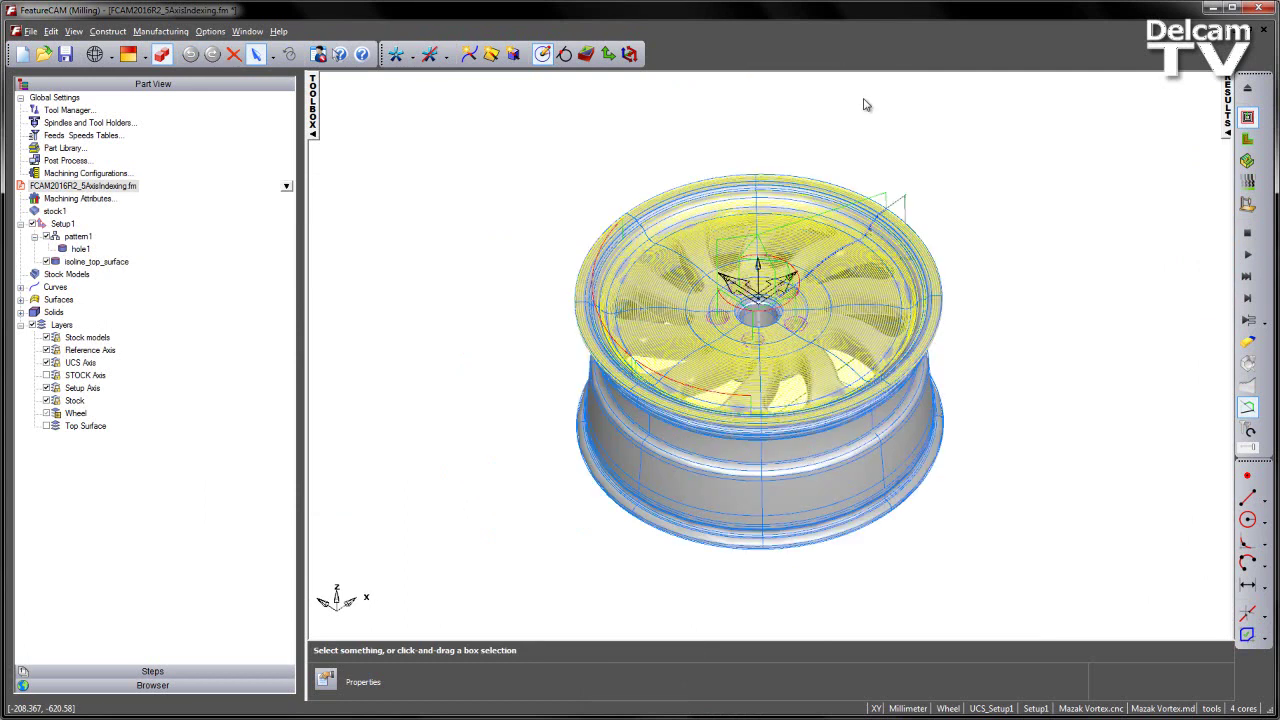
click(1244, 206)
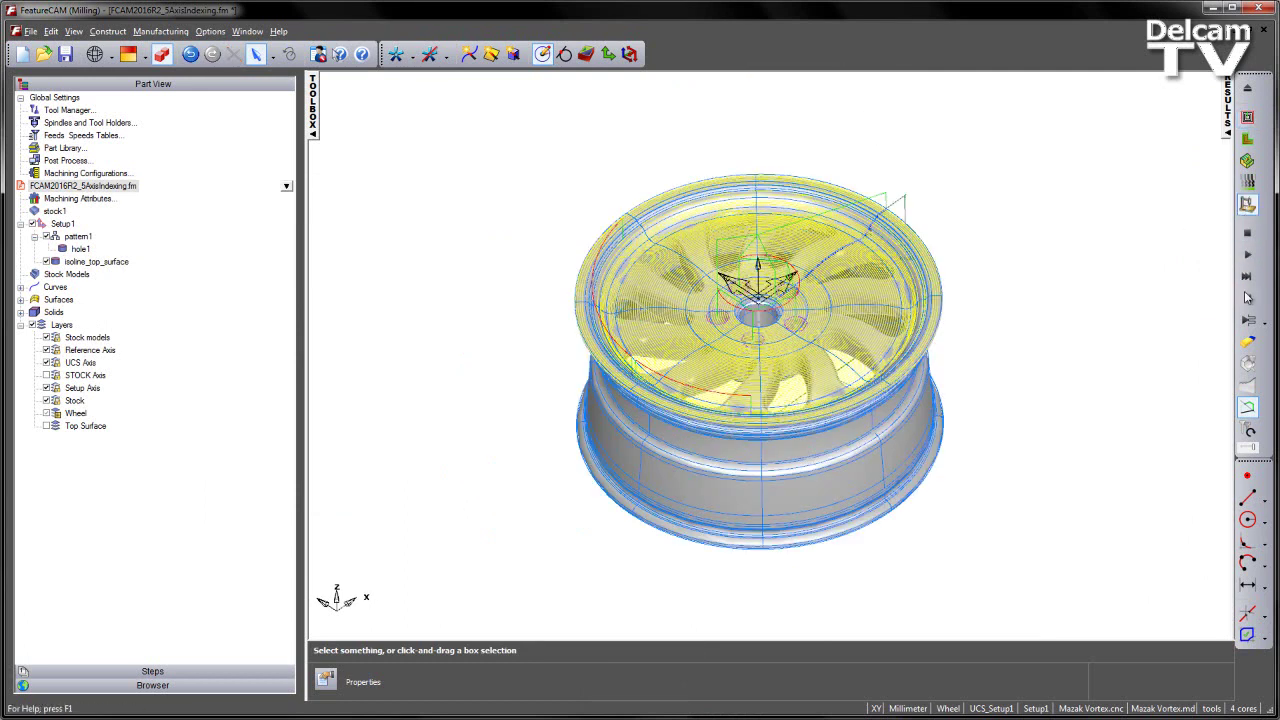
click(1247, 300)
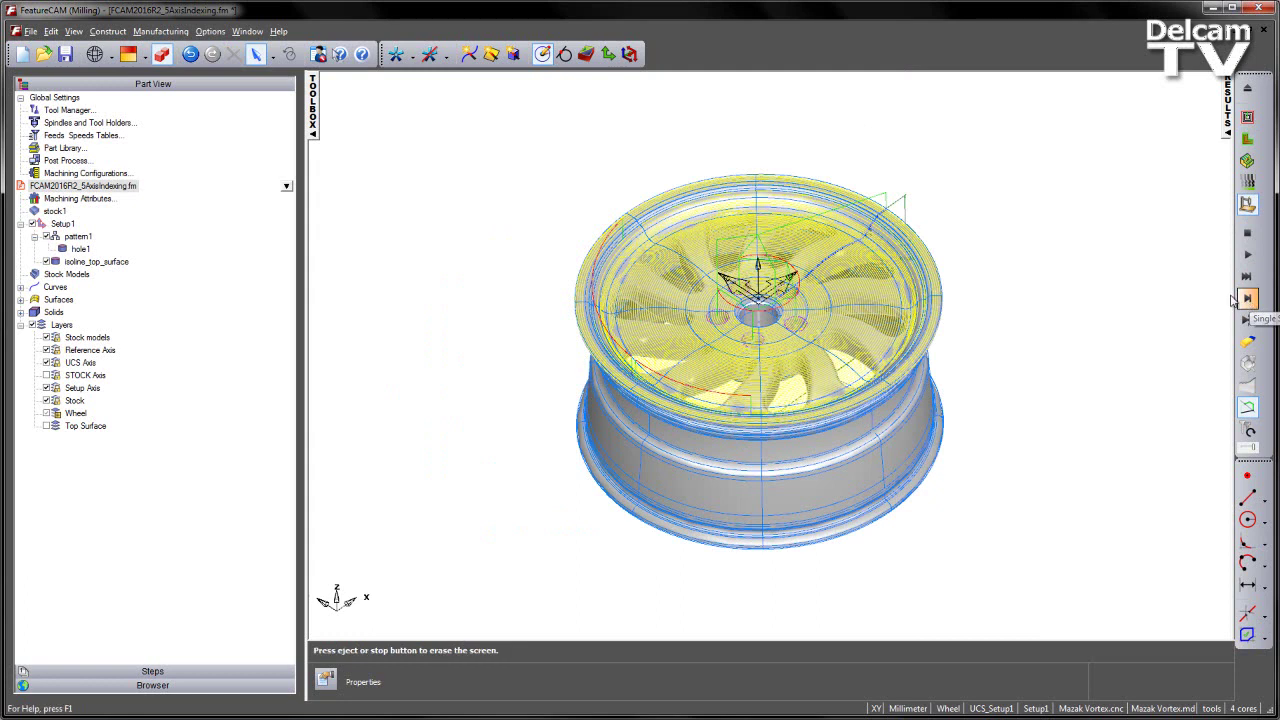